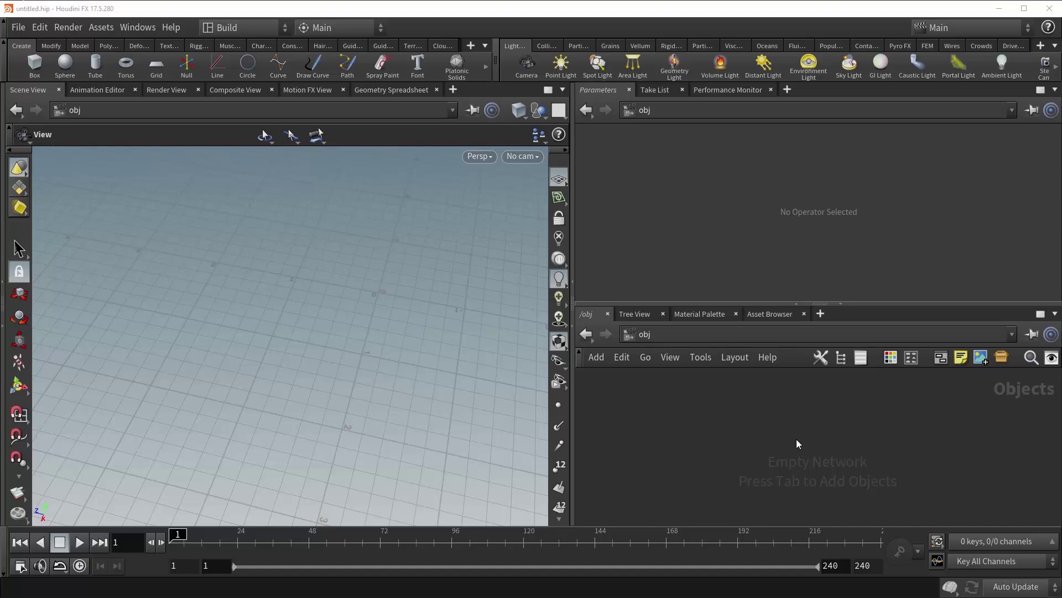
- Create a Geometry object in the empty object network and go inside it
key("Tab")
type("geo")
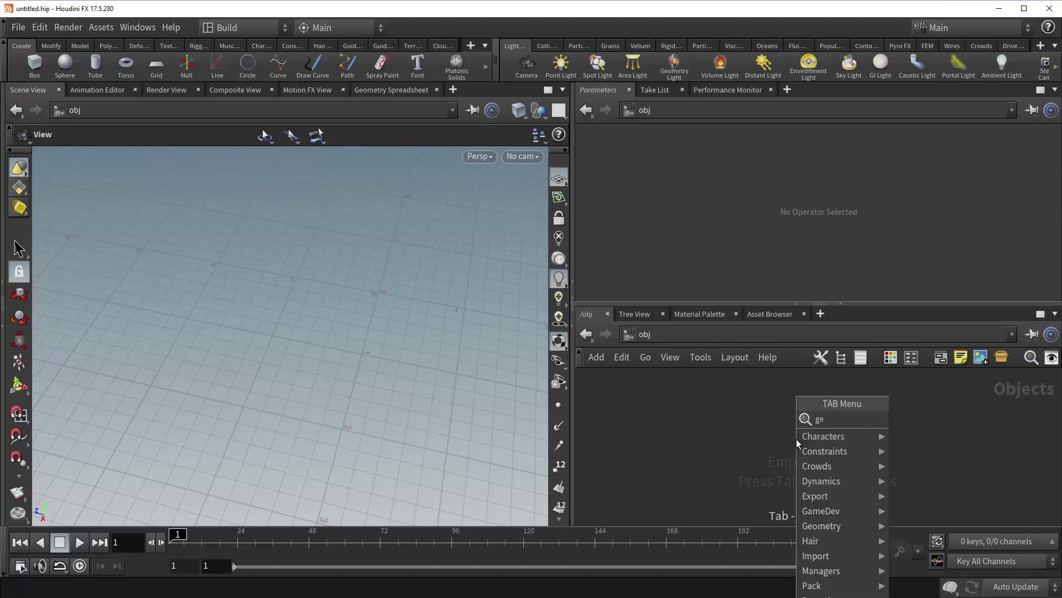
key("Return")
left_click(796, 439)
double_click(796, 439)
- Add a Sphere node inside the geometry network
key("Tab")
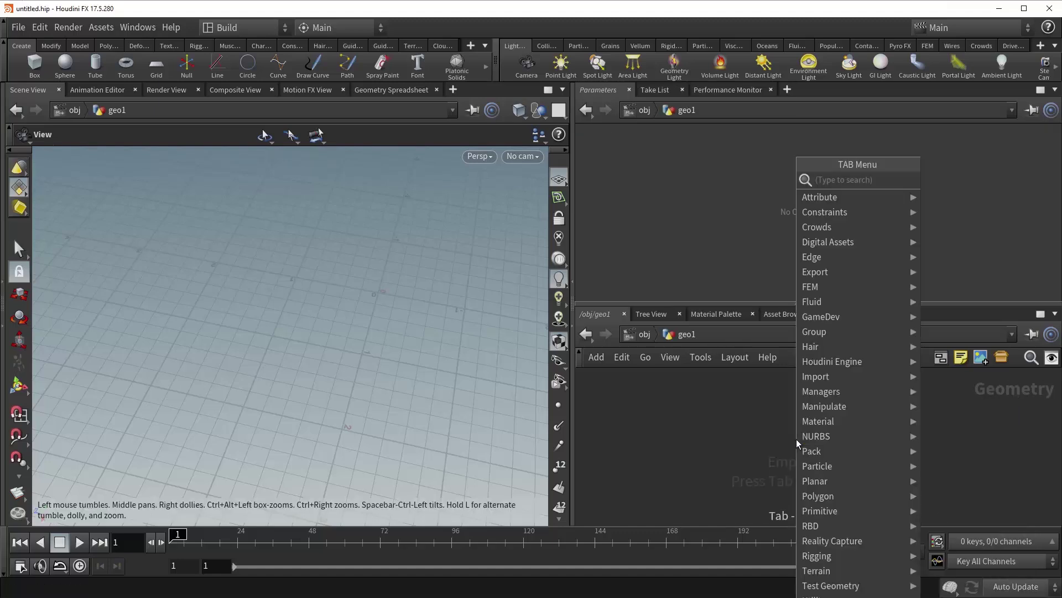
type("sphe")
key("Return")
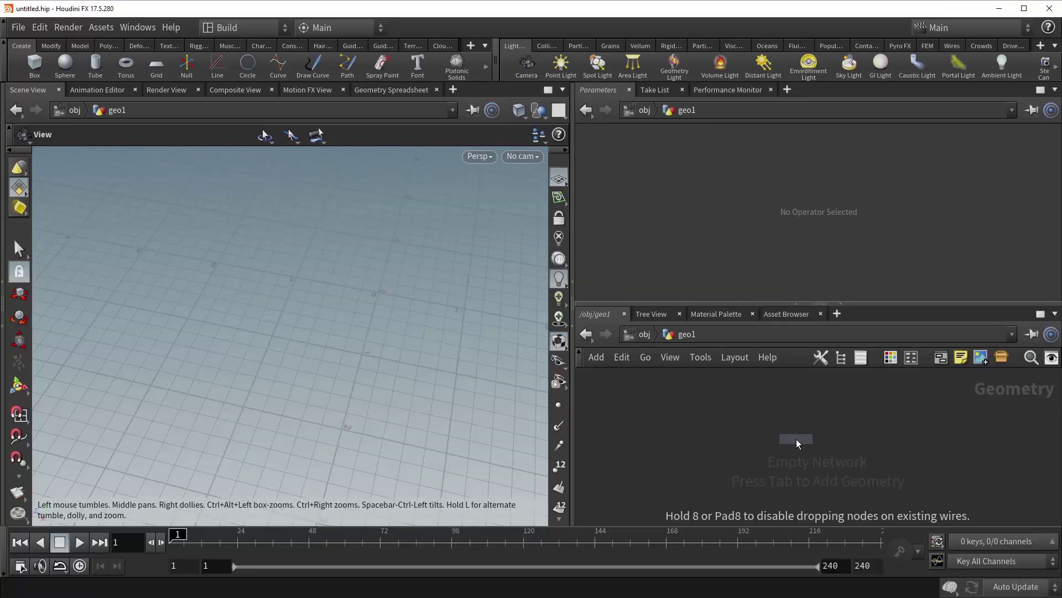
left_click(796, 439)
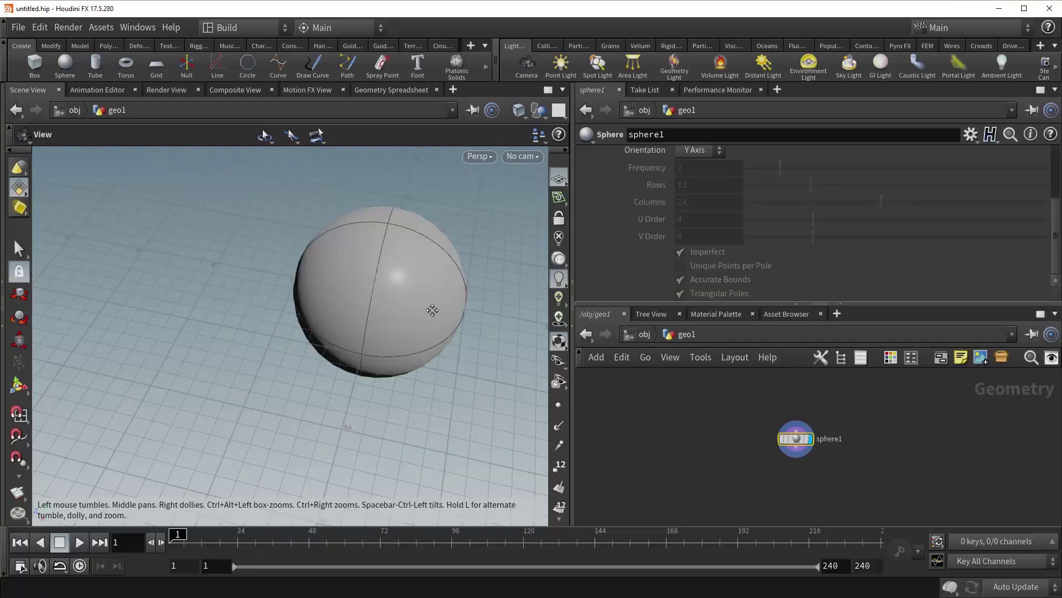
- Try the Polygon and Polygon Mesh primitive types on the sphere
middle_click_drag(432, 310, 334, 335)
right_click_drag(335, 334, 288, 370)
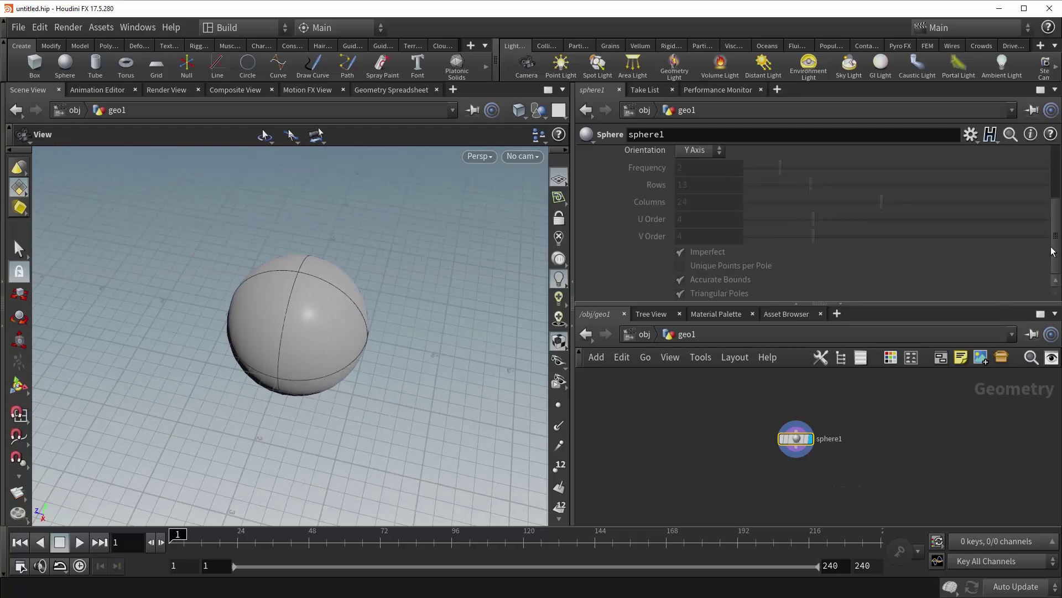
left_click_drag(1051, 246, 1055, 180)
left_click_drag(350, 277, 332, 288)
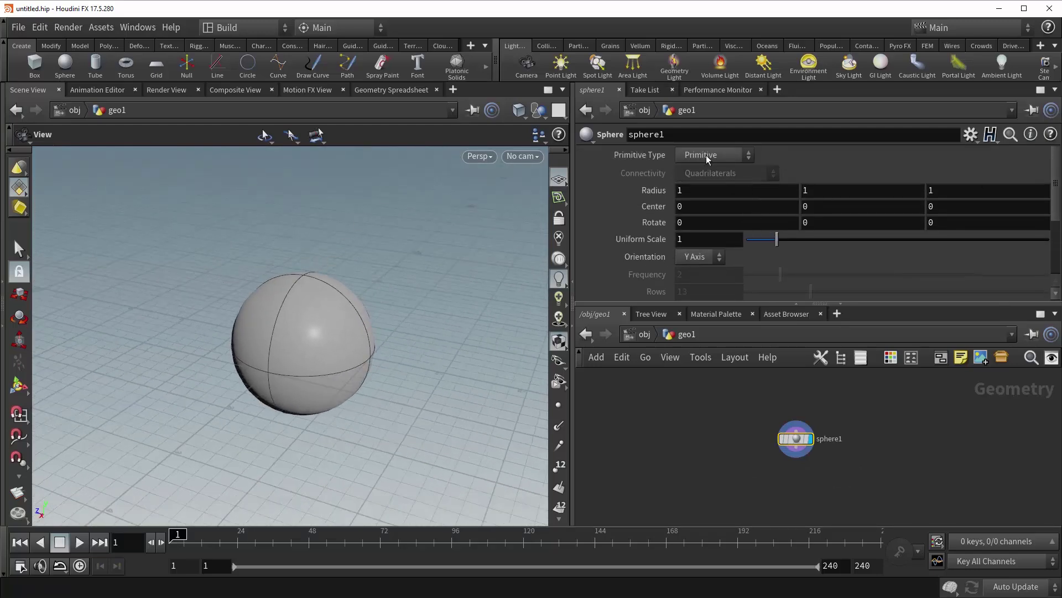
middle_click_drag(339, 345, 348, 338)
right_click_drag(348, 338, 372, 337)
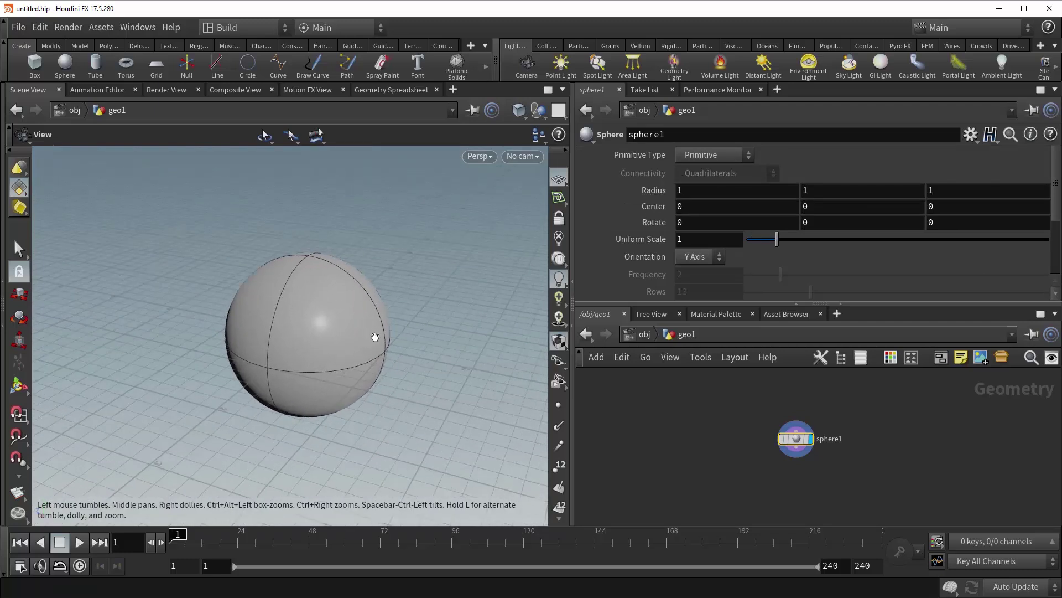
left_click(739, 159)
left_click(739, 159)
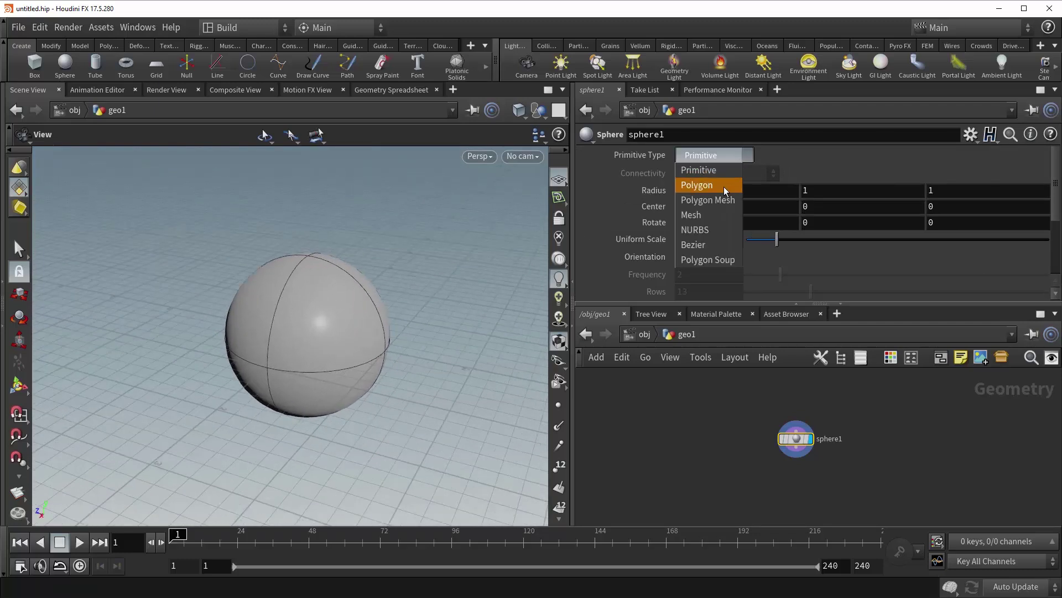
left_click(722, 187)
left_click(712, 156)
left_click(709, 201)
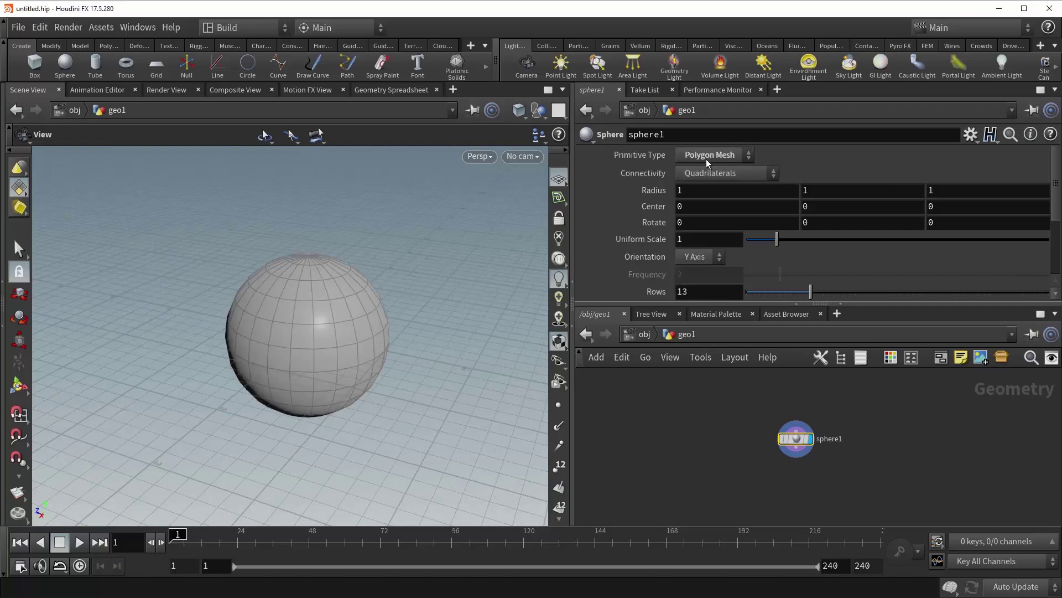
- Try the Mesh, NURBS, Bezier and Polygon Soup primitive types on the sphere
left_click(706, 158)
left_click(711, 216)
left_click(702, 157)
left_click(711, 230)
left_click(709, 161)
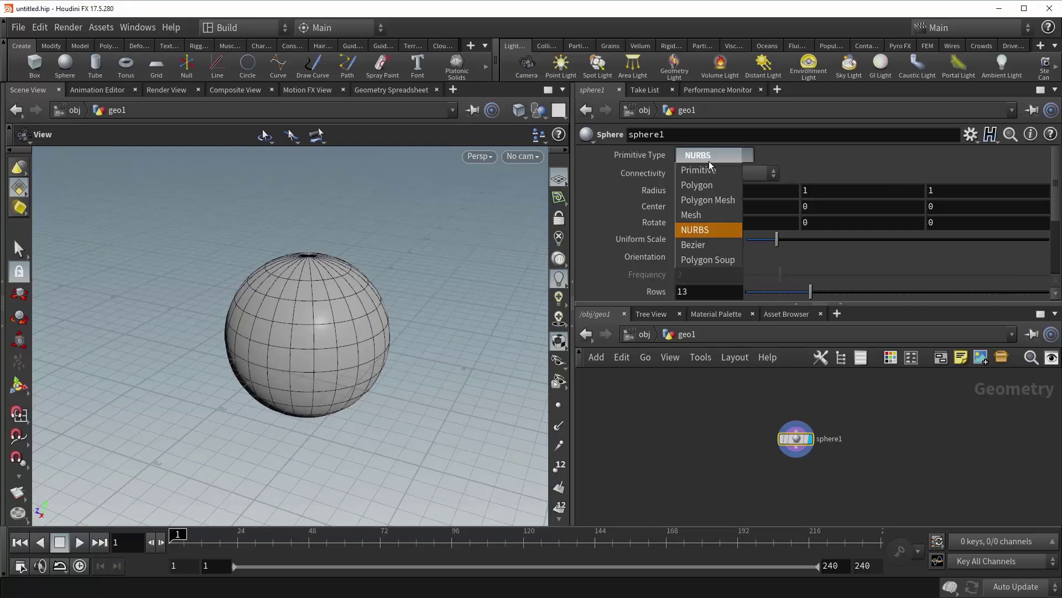
left_click(709, 245)
left_click(707, 159)
left_click(704, 261)
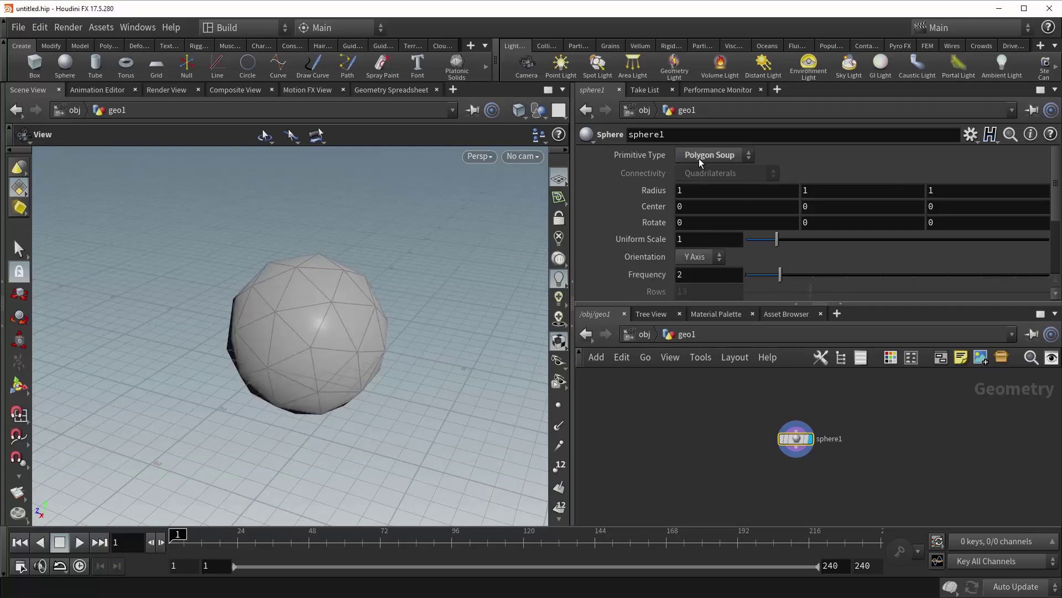
- Compare the Polygon Mesh and Polygon primitive types, ending with the sphere set to Polygon Mesh
left_click(698, 158)
left_click(705, 201)
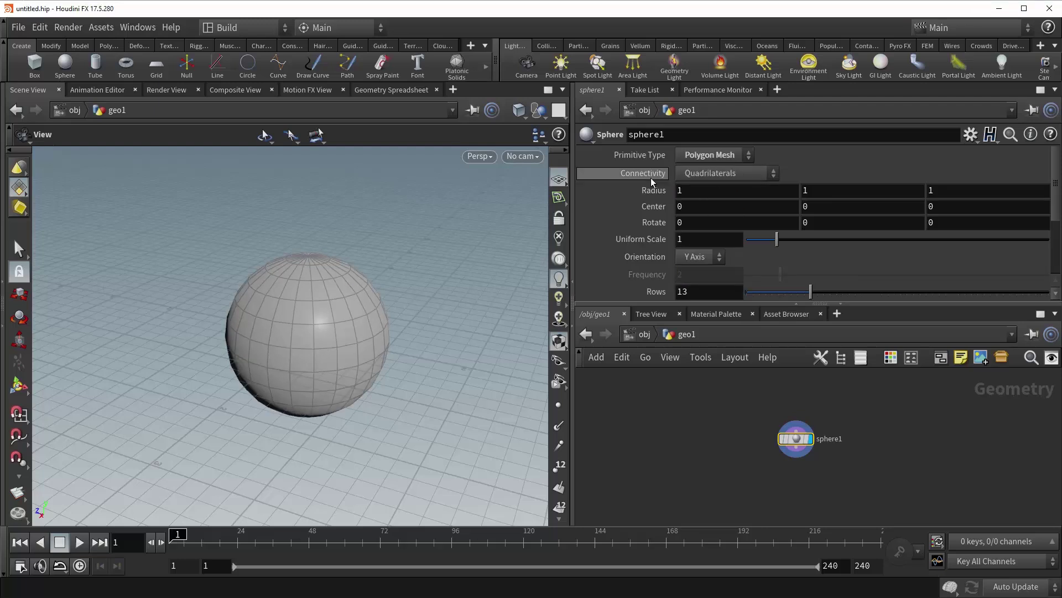
left_click(708, 158)
left_click(710, 185)
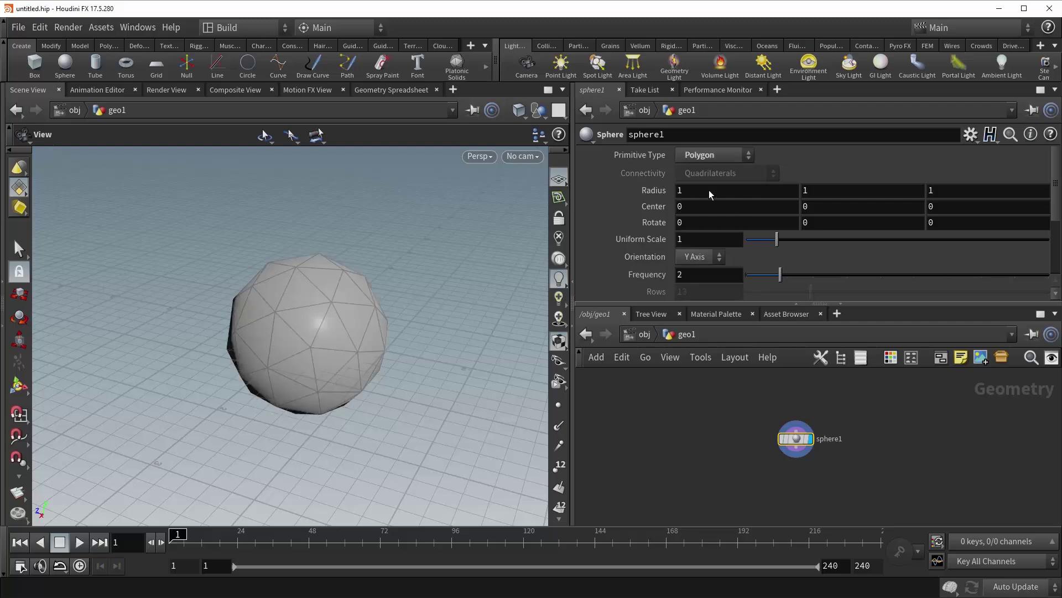
left_click(701, 155)
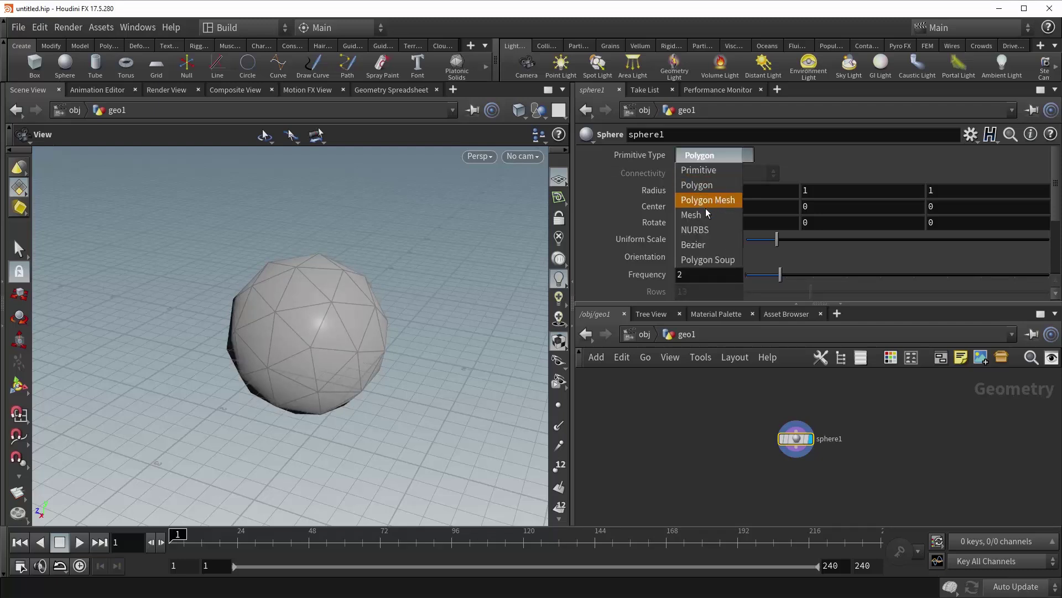
left_click(711, 200)
- Try the Rows, Columns, Rows and Columns, and Triangles connectivity options, and set the sphere back to Quadrilaterals
left_click(707, 175)
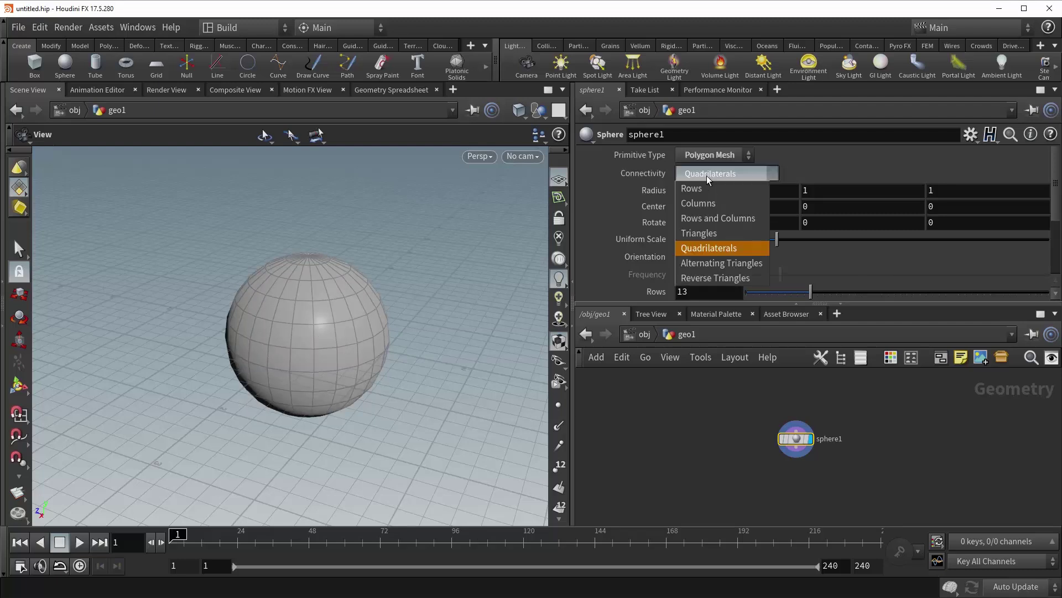
left_click(712, 190)
left_click(712, 175)
left_click(714, 203)
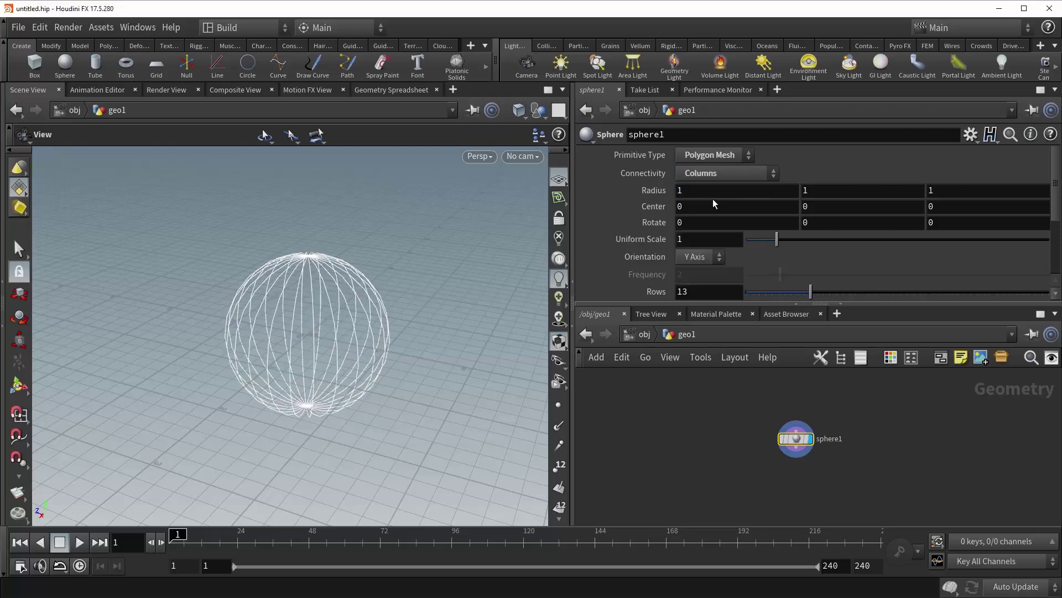
left_click(715, 174)
left_click(715, 216)
left_click(712, 172)
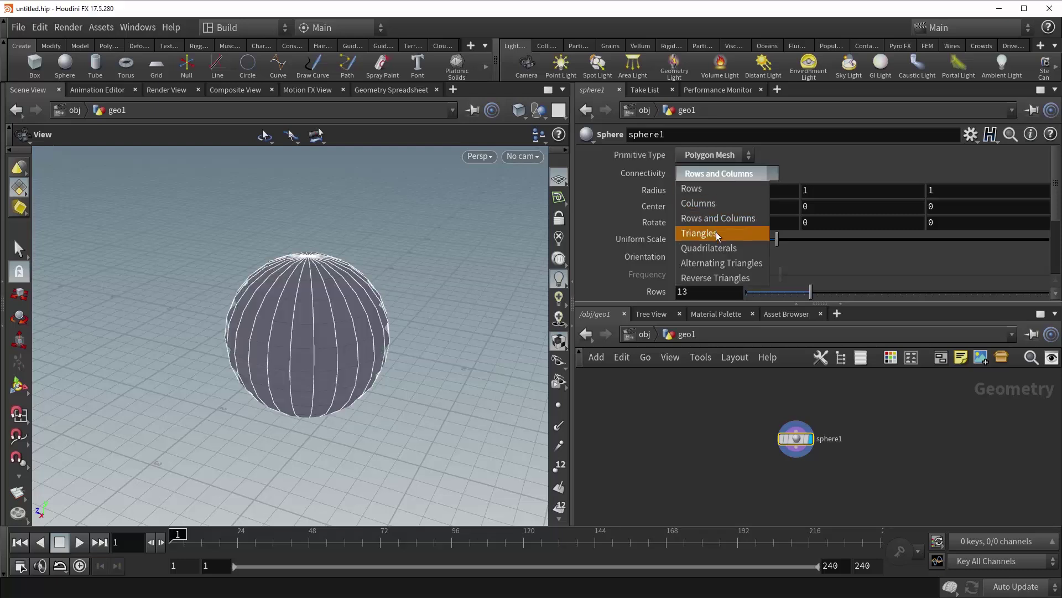
left_click(716, 232)
left_click(711, 176)
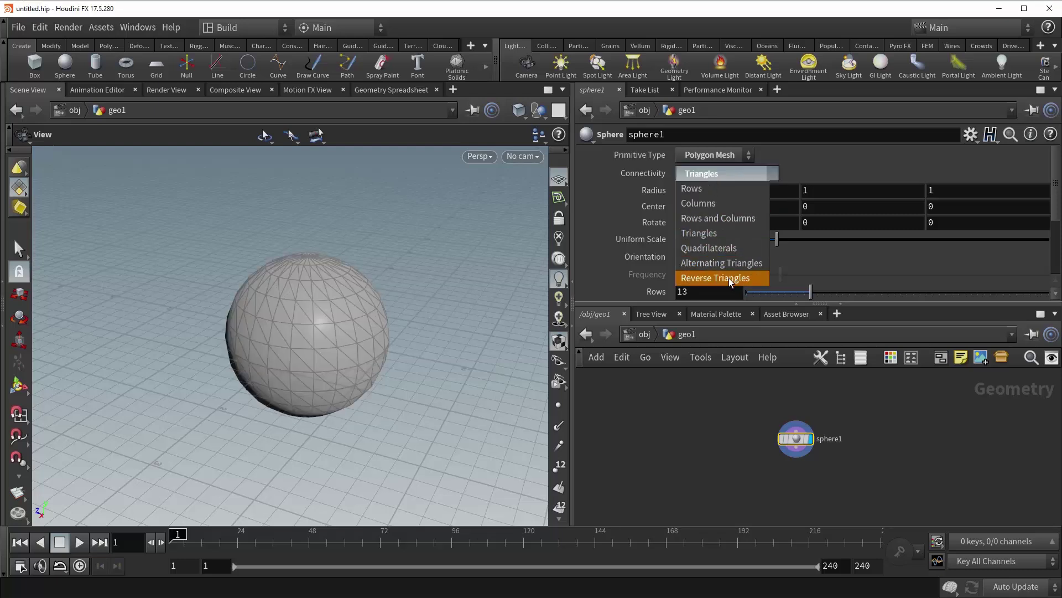
left_click(724, 248)
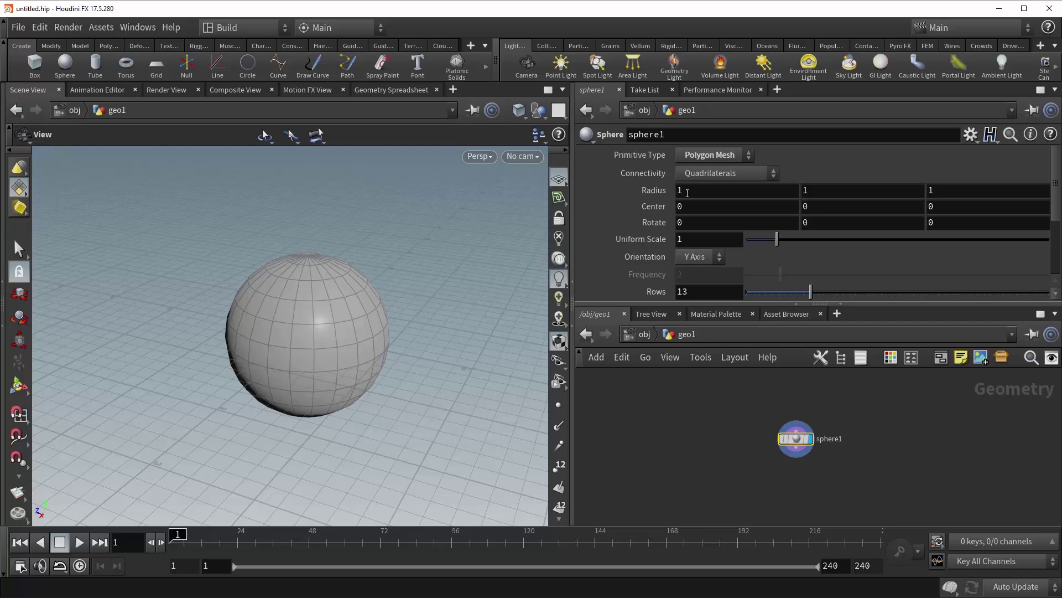
- Set the sphere's X radius to 2.3, its center to 3, 1.2, 0 and its X rotation to 130
middle_click_drag(719, 190, 960, 212)
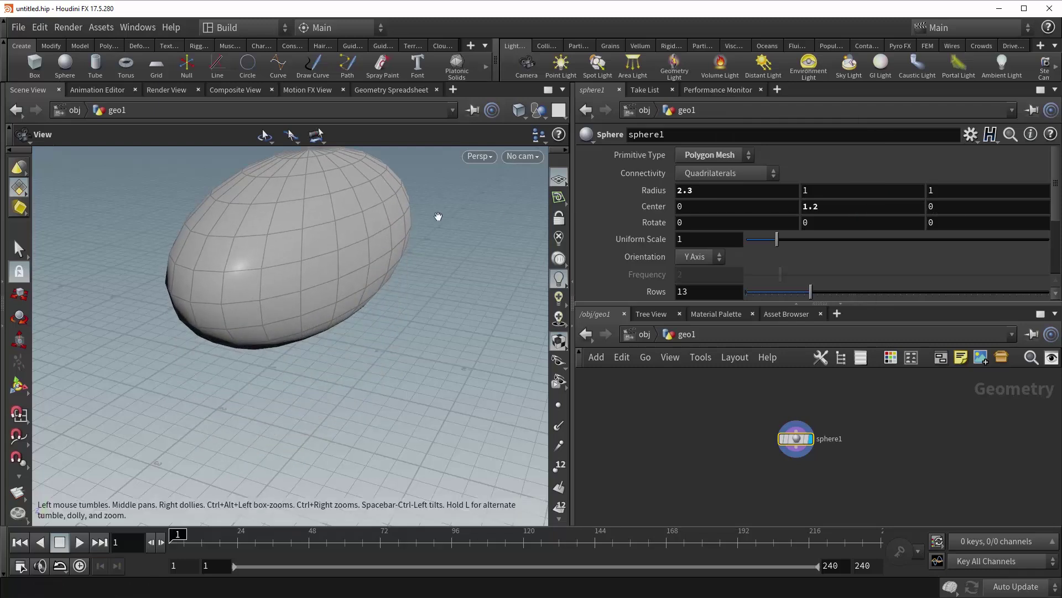
right_click_drag(436, 216, 285, 344)
mouse_move(777, 223)
middle_mouse_down()
mouse_move(773, 206)
mouse_move(776, 217)
mouse_move(814, 221)
mouse_move(777, 223)
middle_mouse_up()
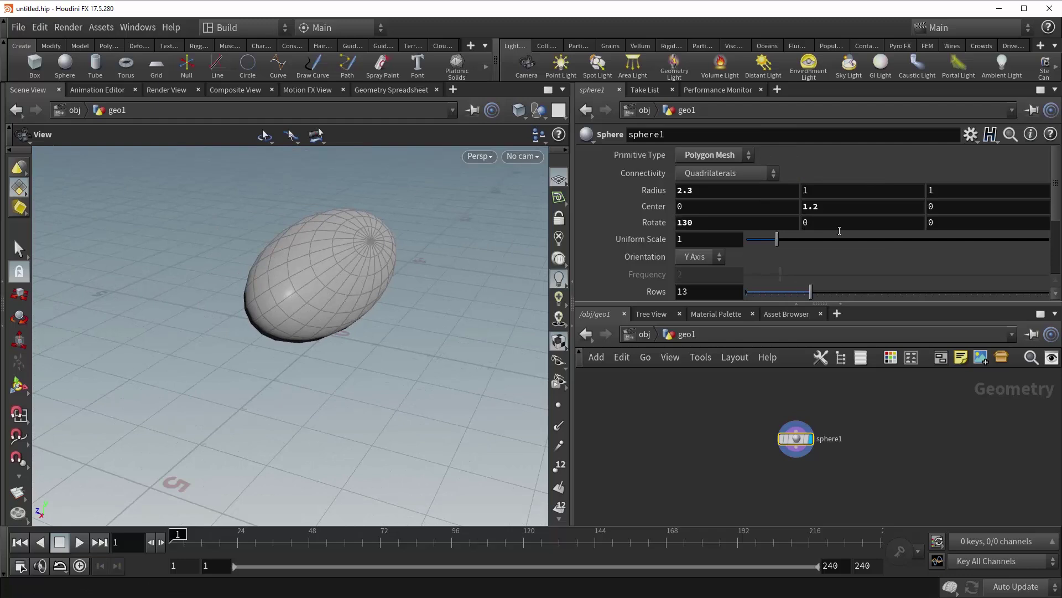
middle_click_drag(745, 183, 782, 175)
left_click_drag(356, 304, 272, 321)
- Add a Transform node wired below the sphere node to look at its parameters, and delete it
middle_click_drag(883, 479, 856, 450)
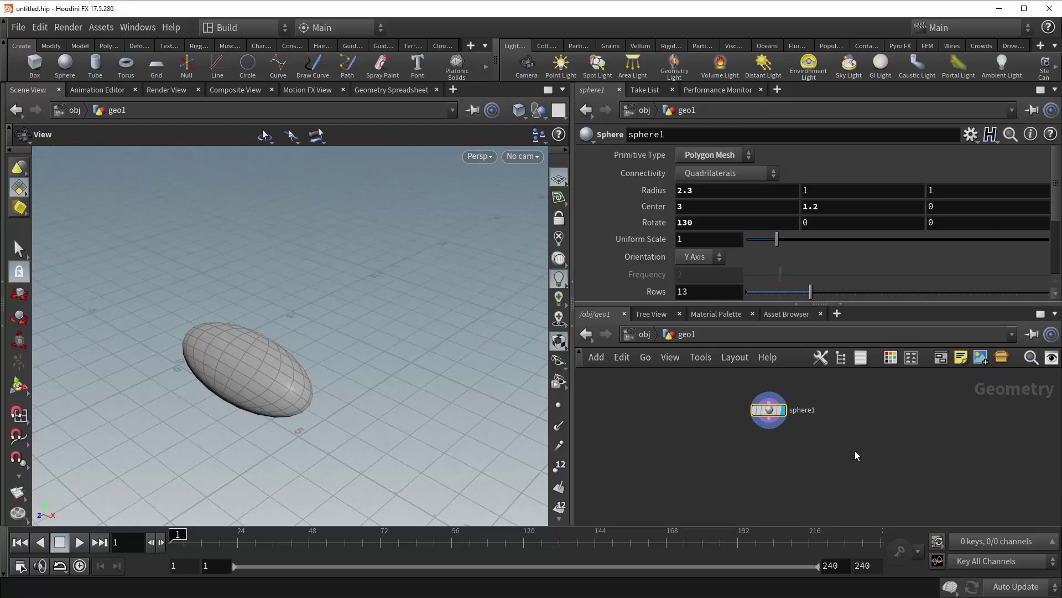
key("Tab")
type("tran")
key("Return")
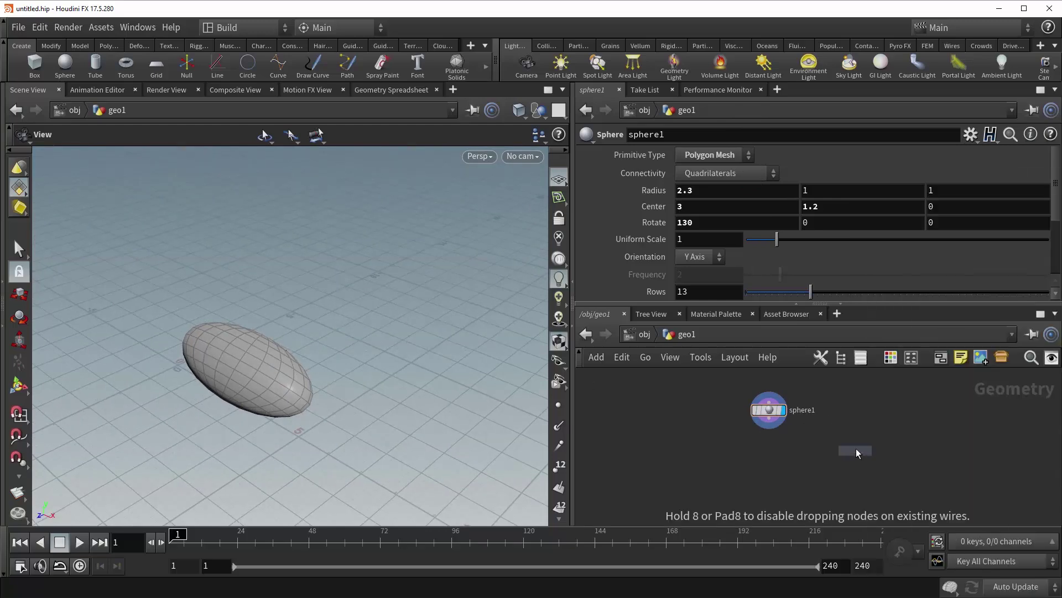
left_click(766, 465)
left_click_drag(769, 409, 766, 459)
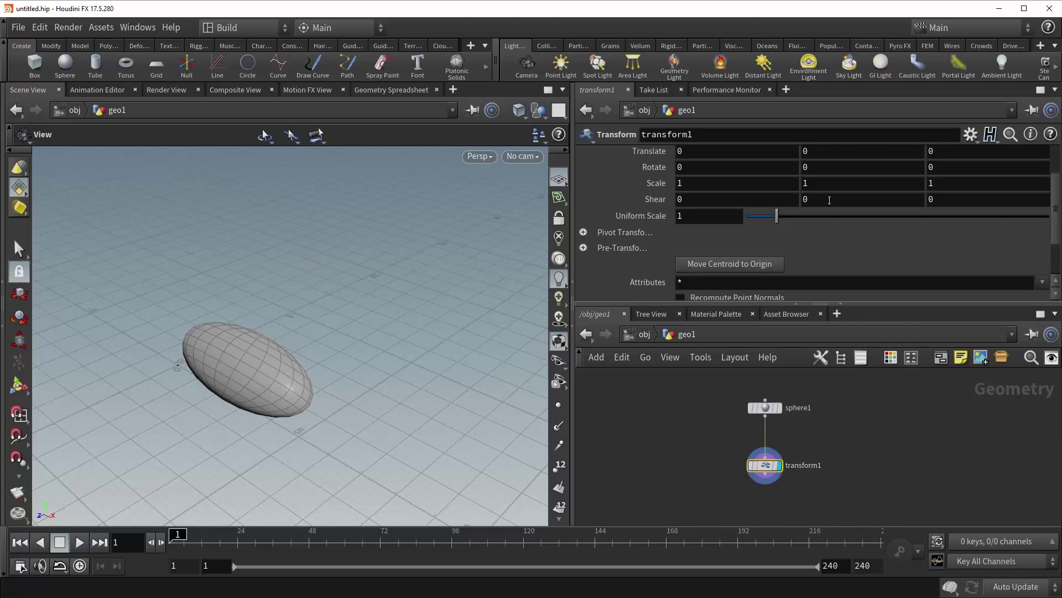
middle_click_drag(818, 172, 813, 128)
key("Delete")
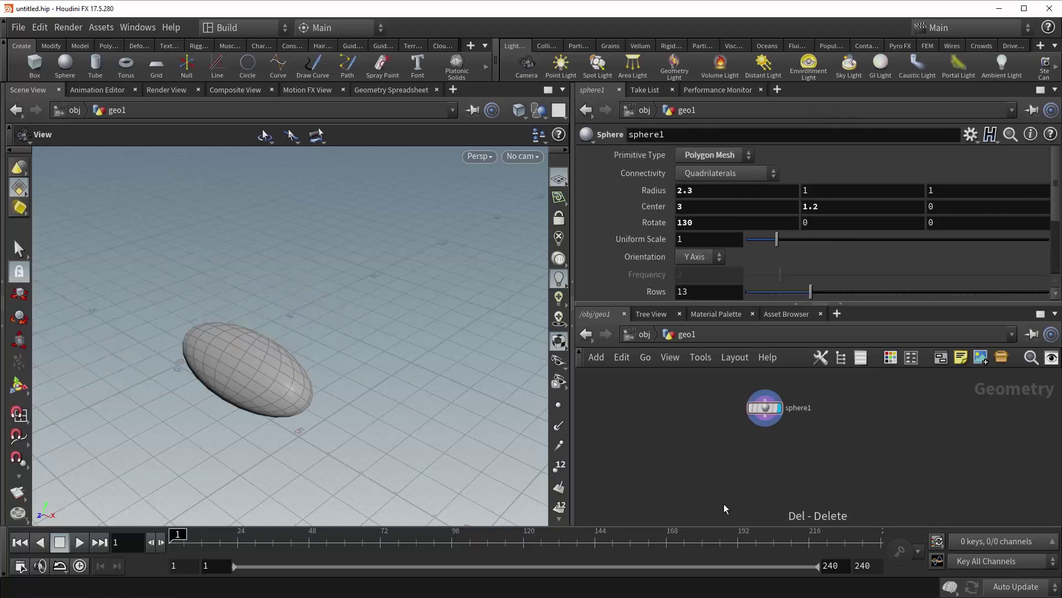
- Try a different uniform scale and reset the sphere's uniform scale, rotation, center and radius to their defaults
mouse_move(767, 415)
left_click_drag(776, 239, 831, 251)
middle_click(651, 237, "ctrl")
middle_click(652, 221, "ctrl")
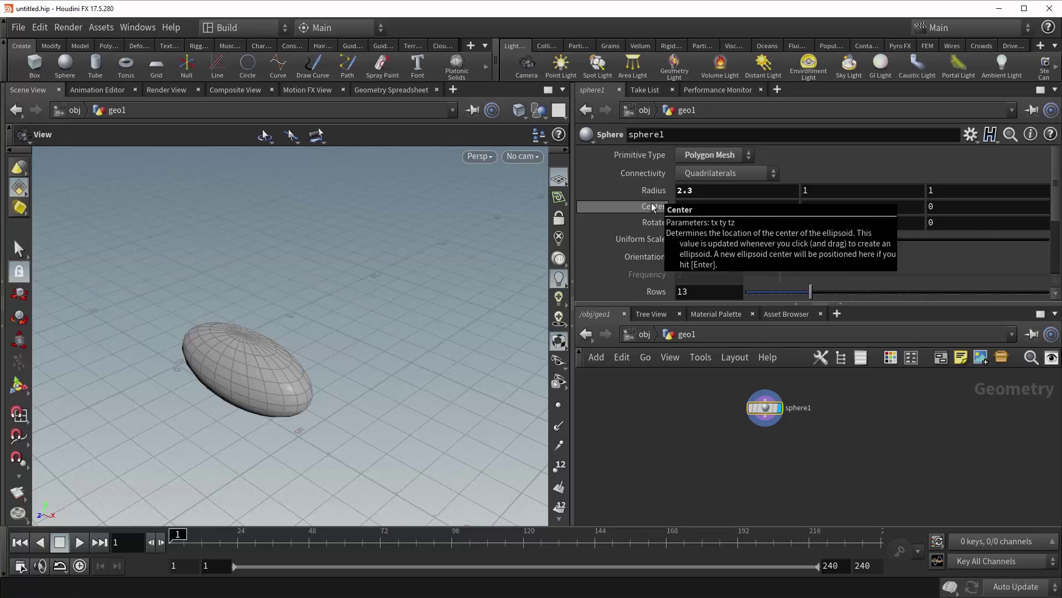
middle_click(653, 206, "ctrl")
middle_click(654, 189, "ctrl")
- Show the sphere's point numbers in the viewport and examine them around the top pole
right_click_drag(156, 361, 251, 351)
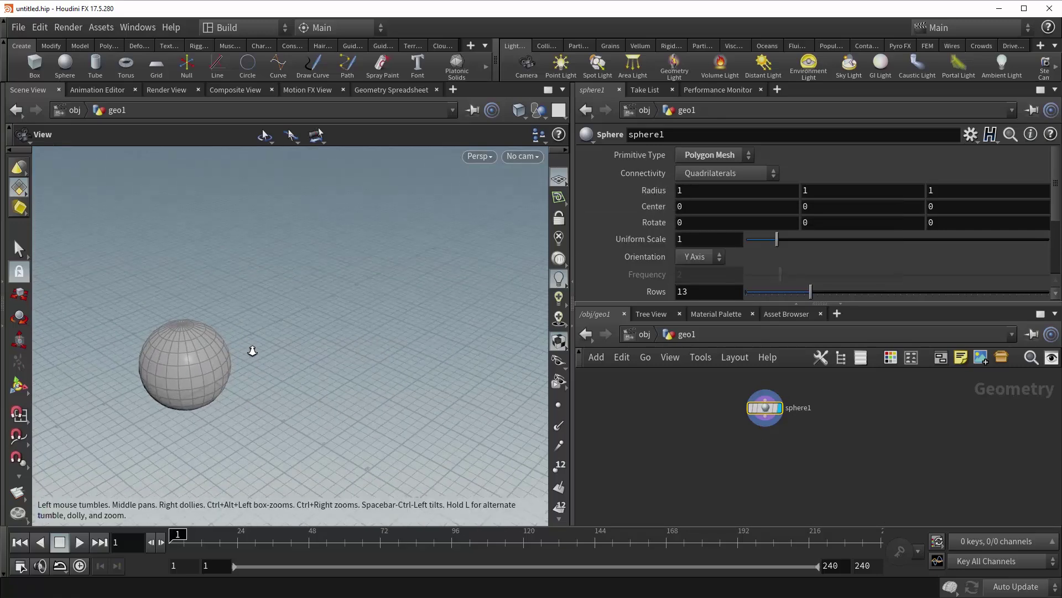
middle_click_drag(404, 335, 441, 350)
left_click(557, 468)
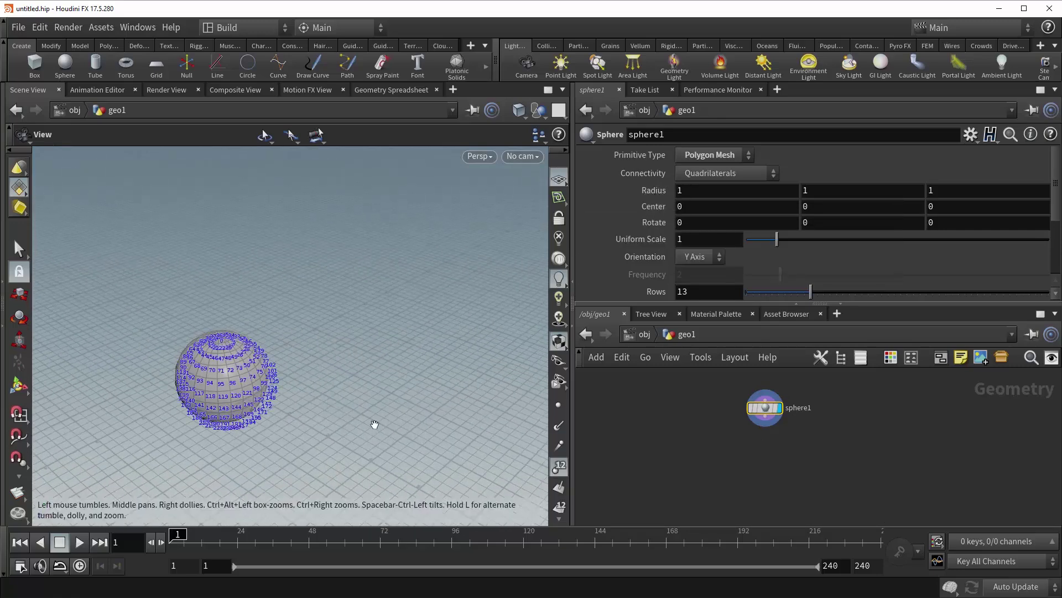
right_click_drag(200, 350, 546, 327)
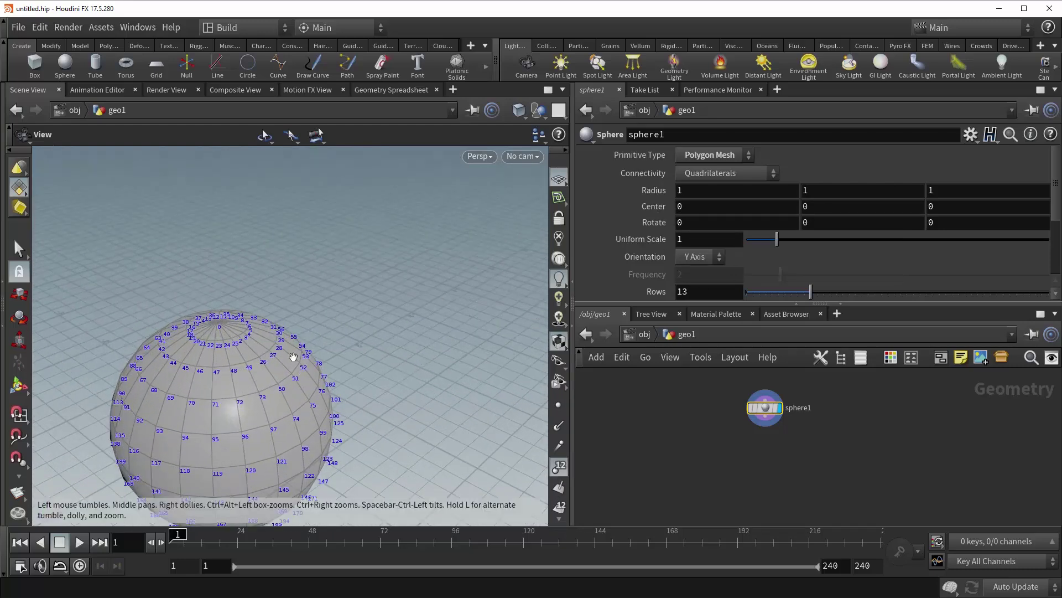
middle_click_drag(235, 327, 295, 341)
mouse_move(295, 341)
left_mouse_down()
mouse_move(285, 354)
mouse_move(279, 346)
left_mouse_up()
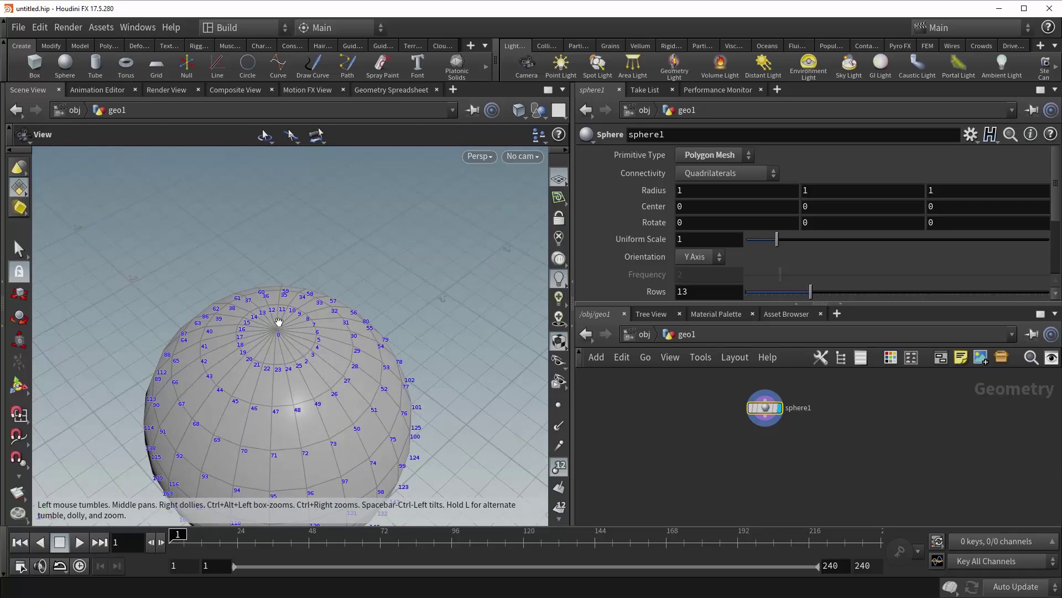
- Try the X Axis and Z Axis orientations on the sphere and set it back to Y Axis
middle_click_drag(243, 404, 237, 351)
right_click_drag(237, 351, 338, 357)
left_click_drag(343, 360, 332, 402)
left_click(701, 258)
left_click(698, 269)
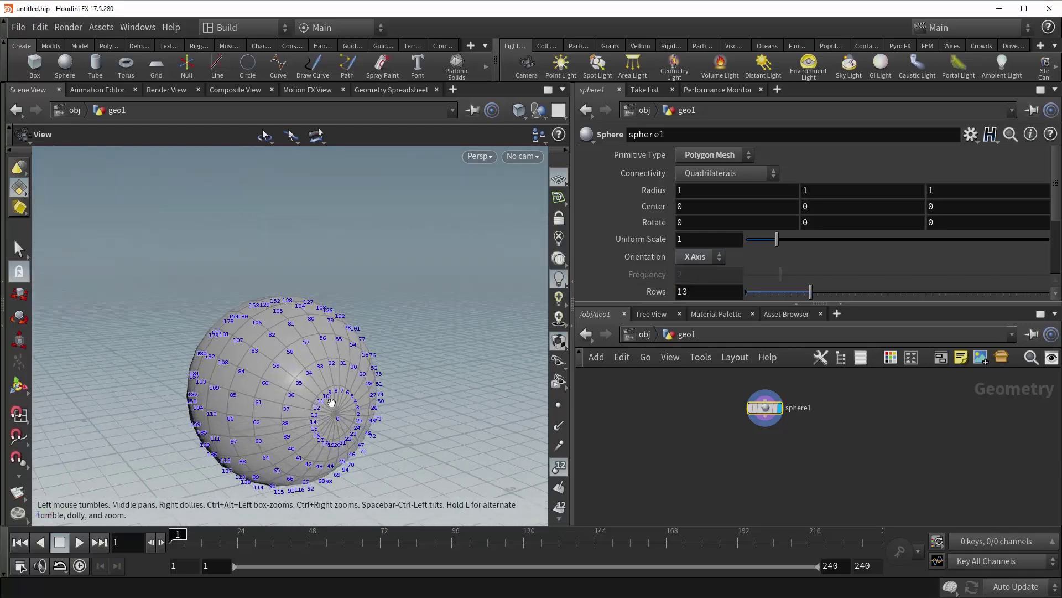
left_click_drag(374, 436, 326, 429)
left_click(700, 257)
left_click(699, 291)
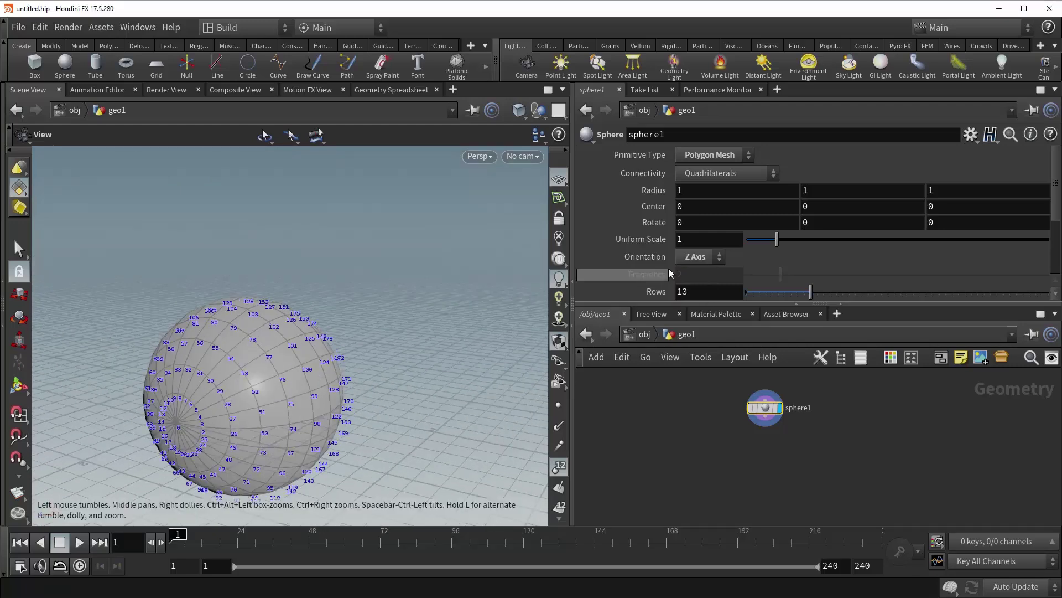
left_click(701, 257)
left_click(698, 278)
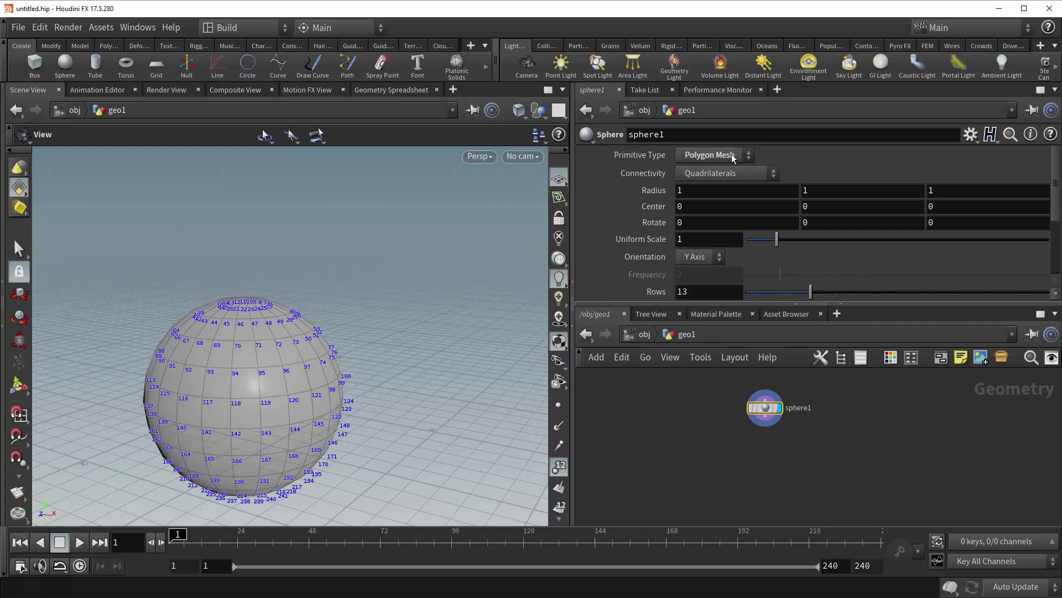
- Set the sphere's primitive type to Polygon and hide the point numbers in the viewport
left_click(716, 155)
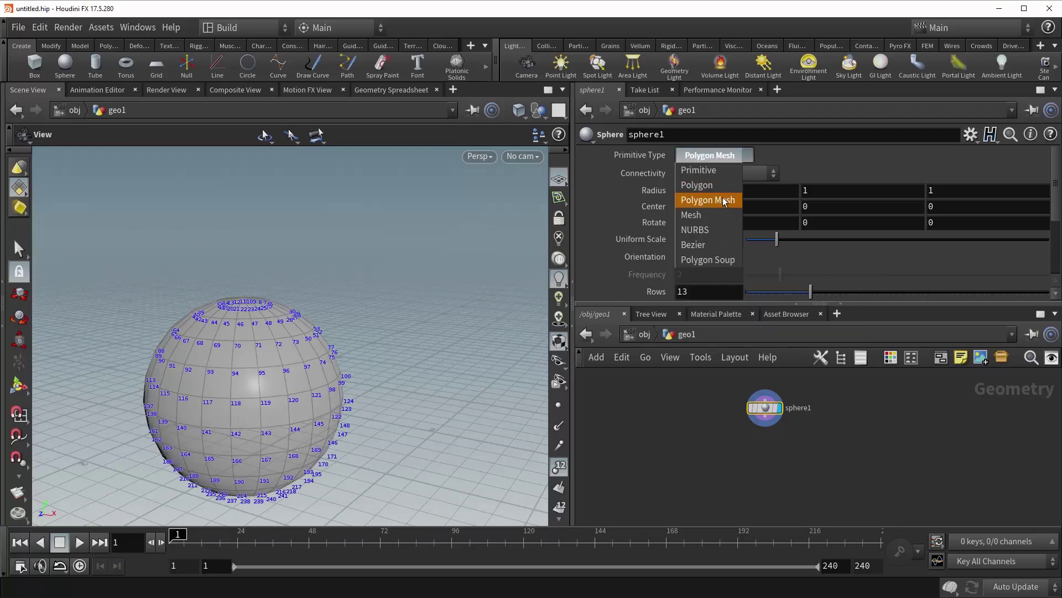
left_click(716, 188)
left_click(559, 467)
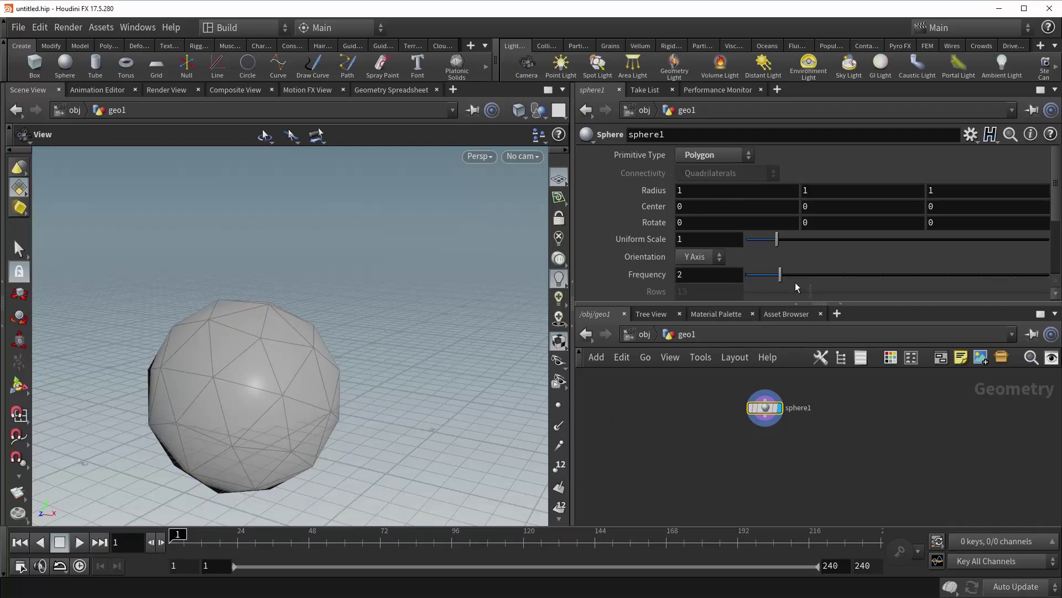
- Set the polygon sphere's frequency to 4
left_click_drag(789, 276, 860, 274)
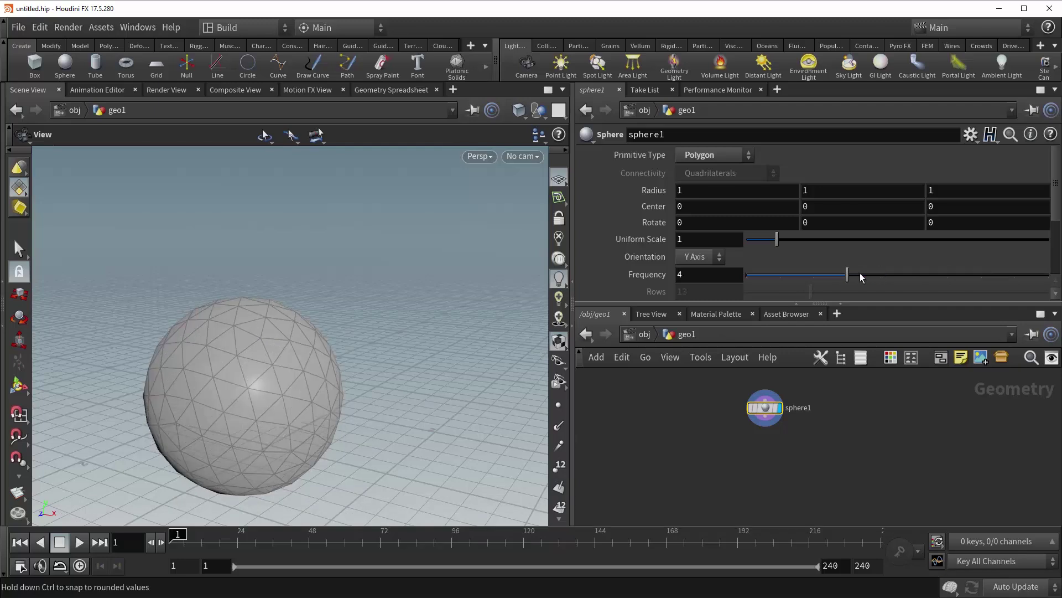
scroll(1054, 210, "down", 2)
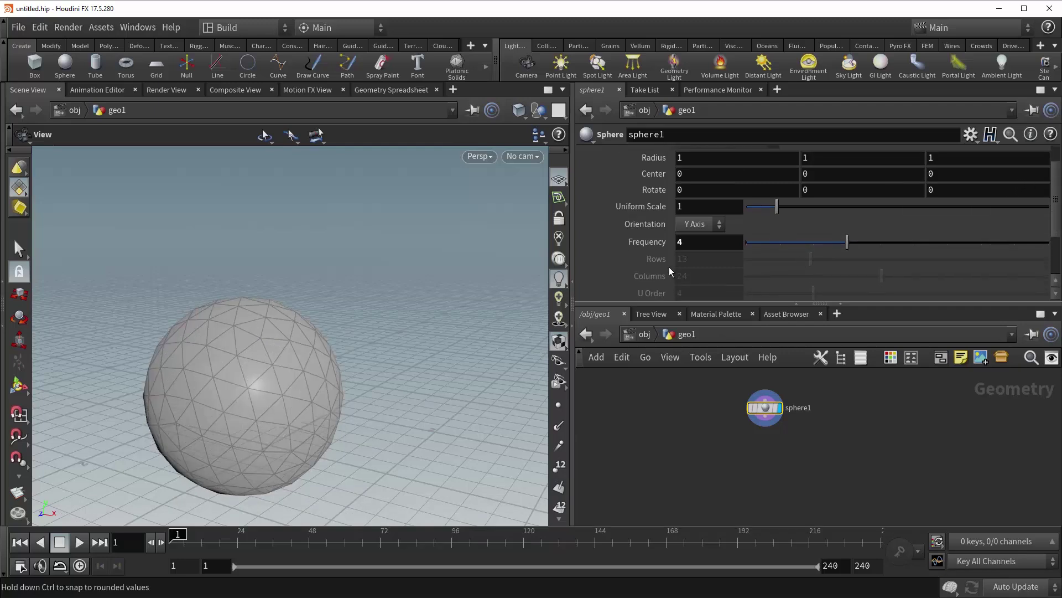
scroll(938, 174, "up", 2)
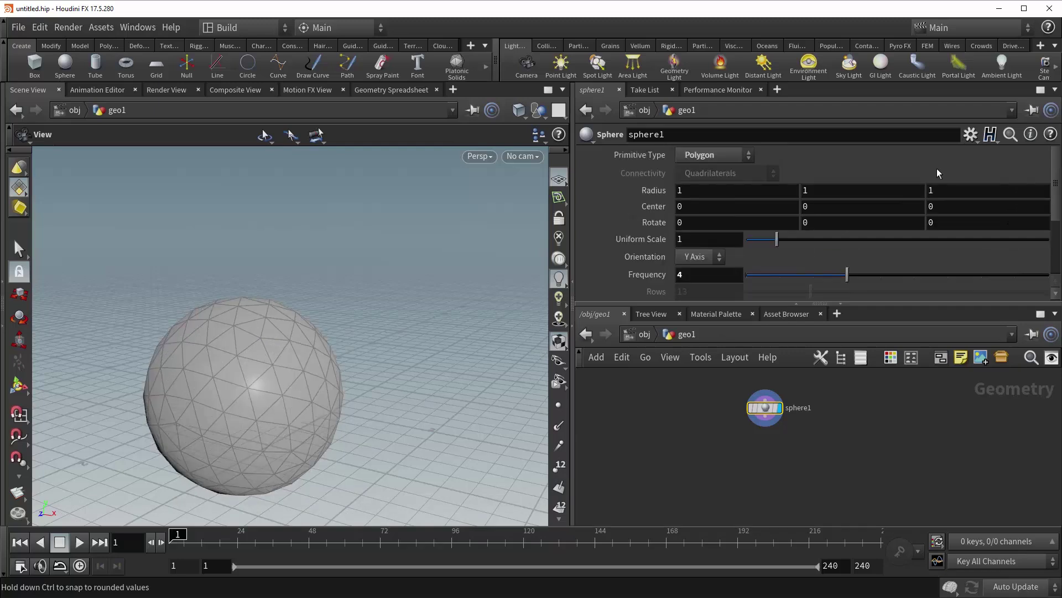
- Set the sphere's primitive type to Polygon Mesh and lower its rows to 4
left_click(714, 154)
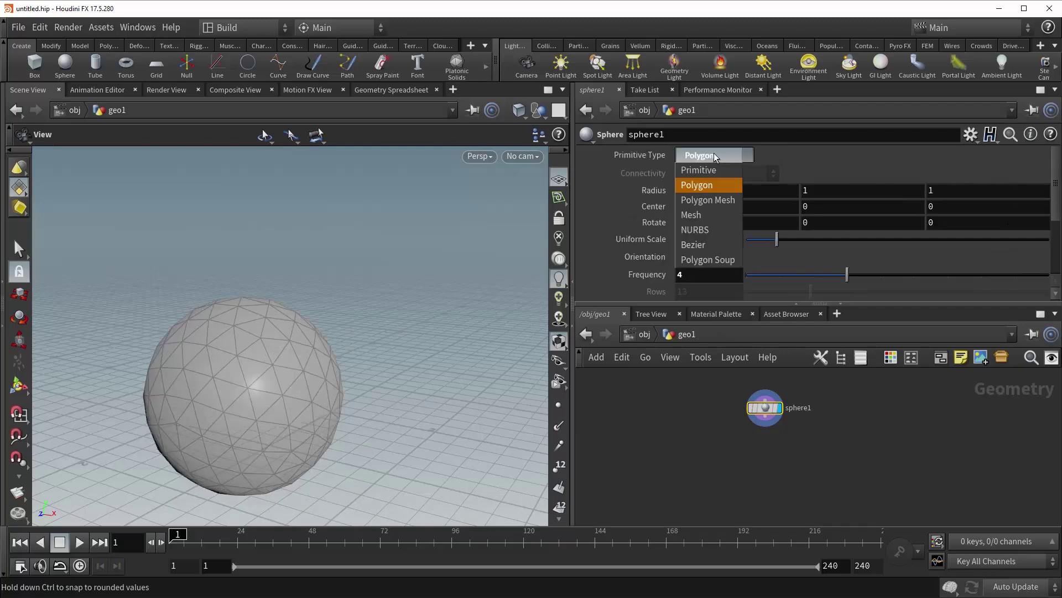
left_click(708, 200)
left_click_drag(1054, 188, 1055, 233)
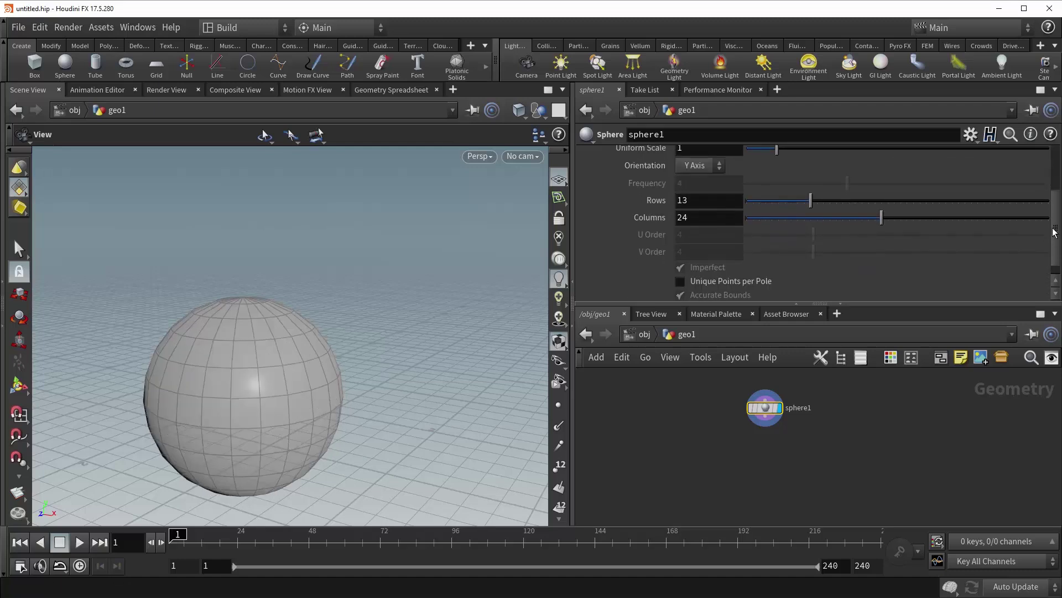
left_click_drag(819, 203, 756, 216)
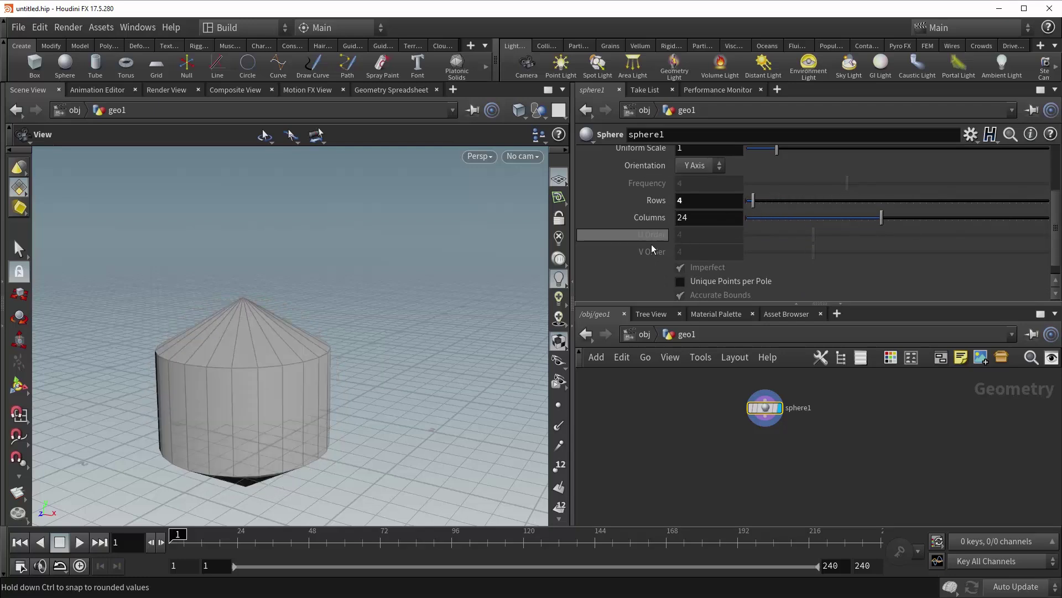
- Set the sphere's primitive type to NURBS
left_click_drag(1055, 246, 1050, 189)
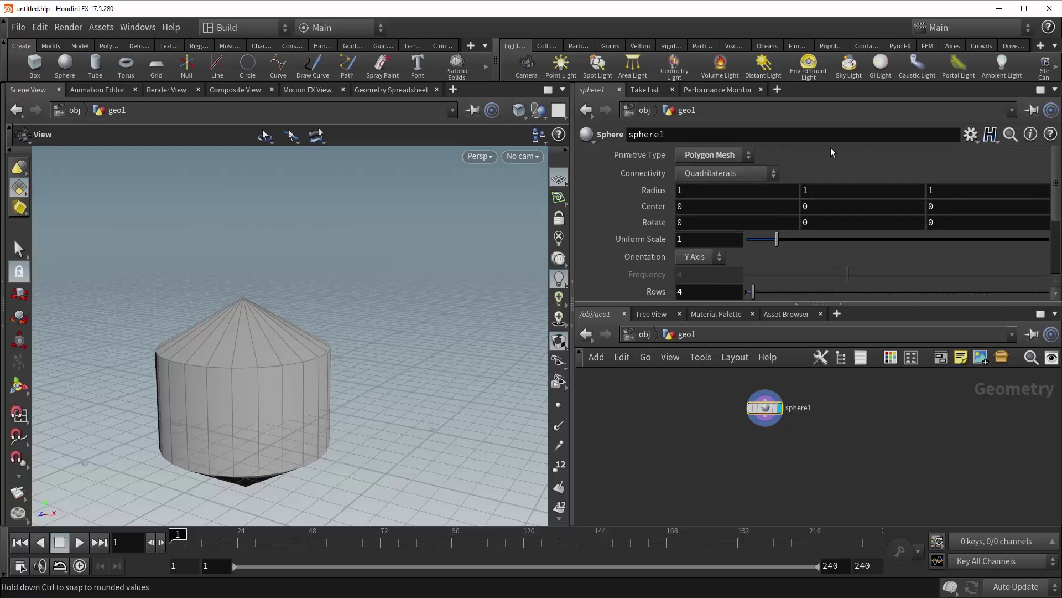
left_click(727, 157)
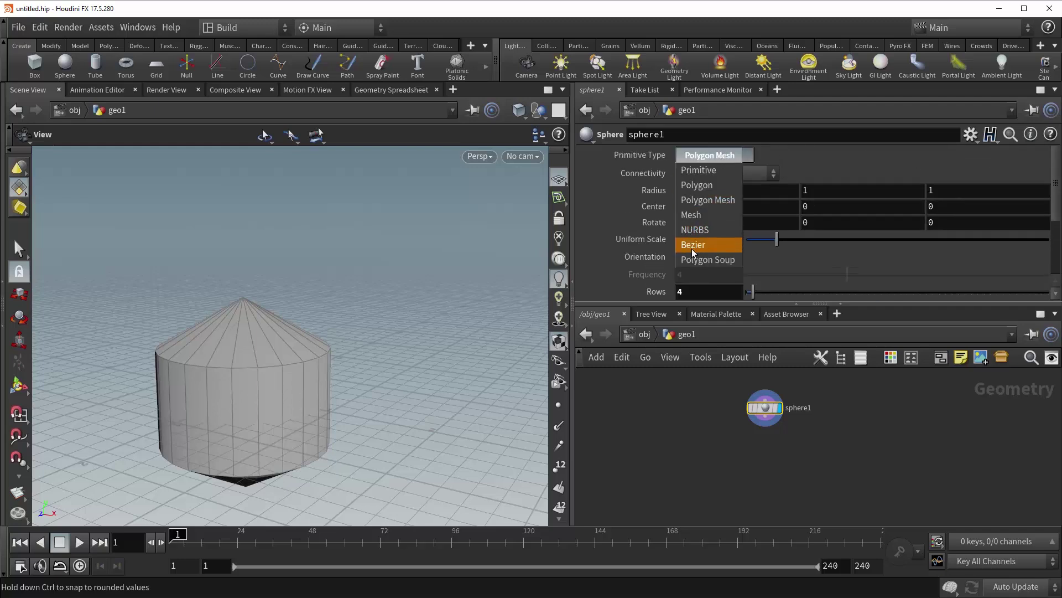
left_click(692, 231)
scroll(1057, 207, "down", 3)
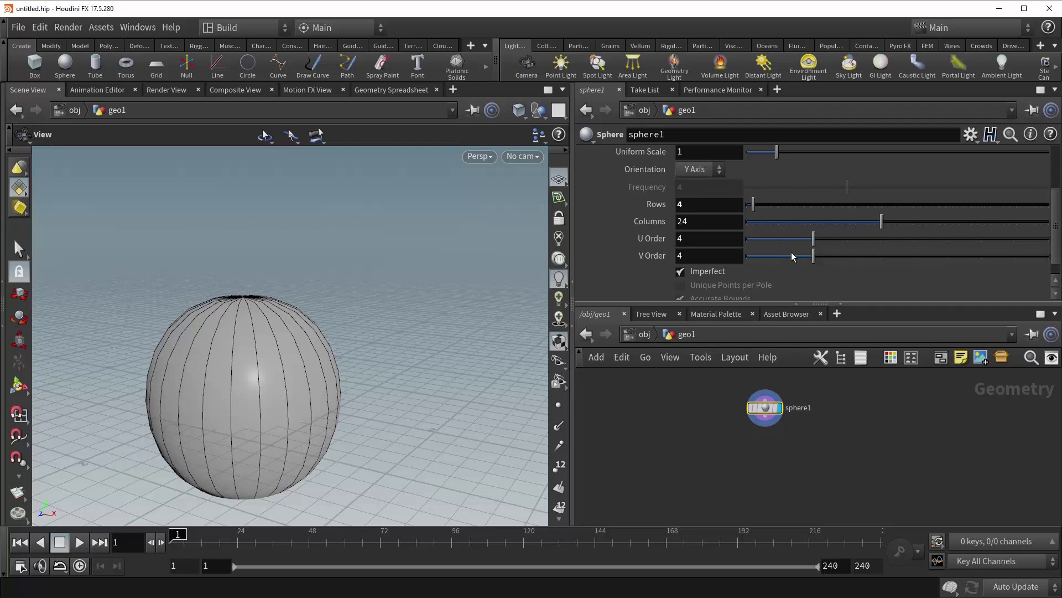
left_click_drag(304, 344, 291, 332)
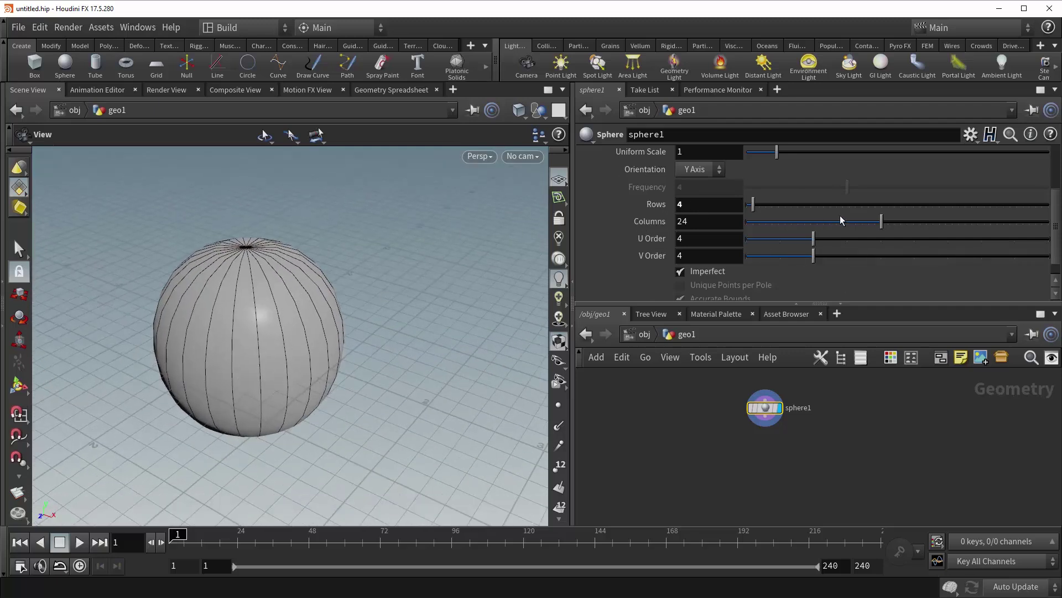
- Lower the NURBS sphere's columns to 3 and its U Order to 2
left_click_drag(839, 217, 745, 233)
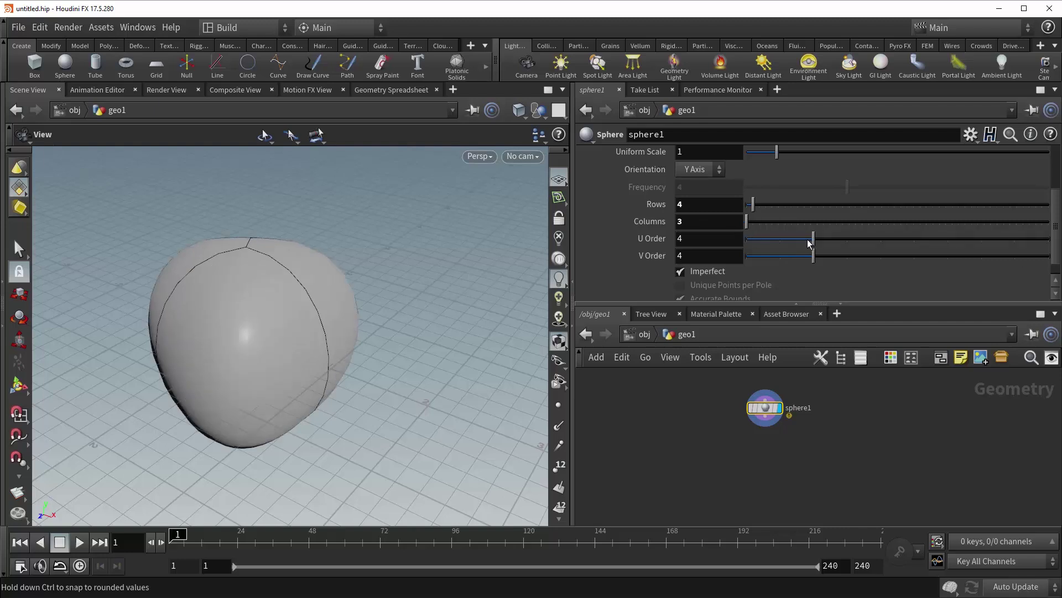
left_click_drag(811, 239, 749, 251)
left_click_drag(323, 280, 263, 351, "alt")
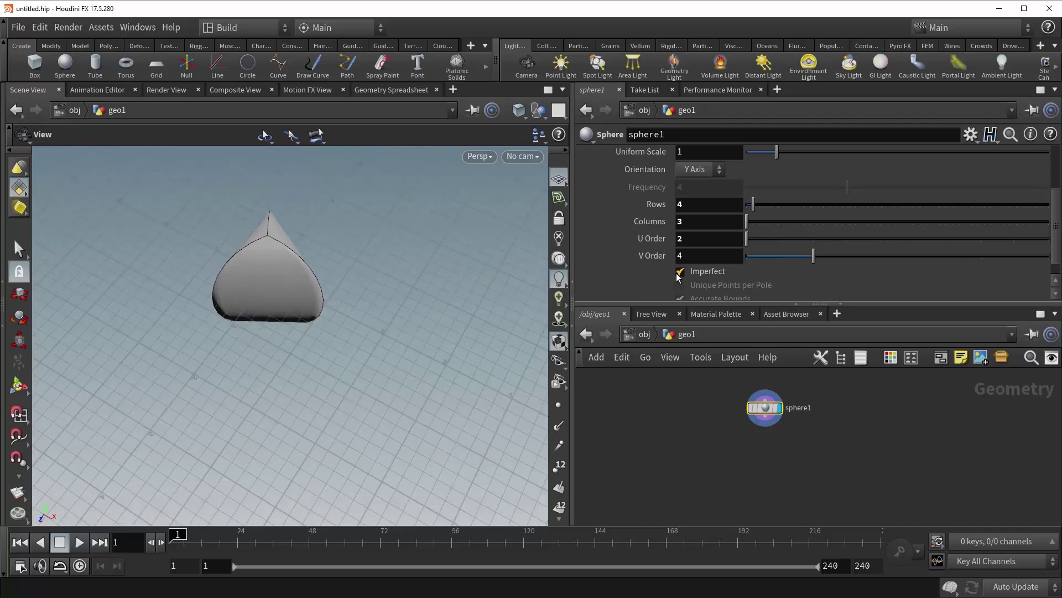
- Turn off the Imperfect option on the NURBS sphere
mouse_move(681, 278)
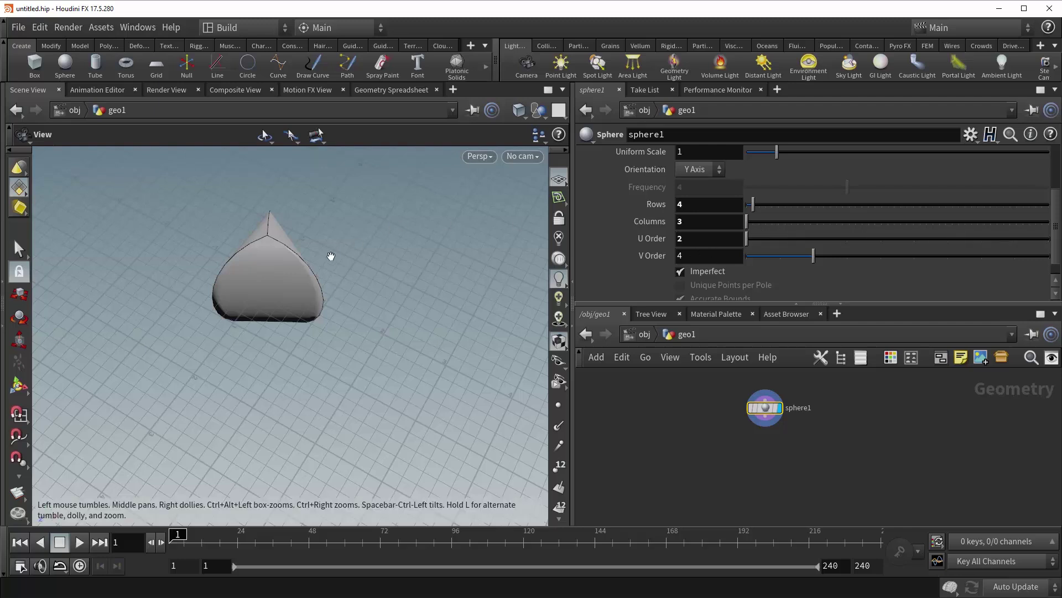
middle_click_drag(329, 256, 294, 313)
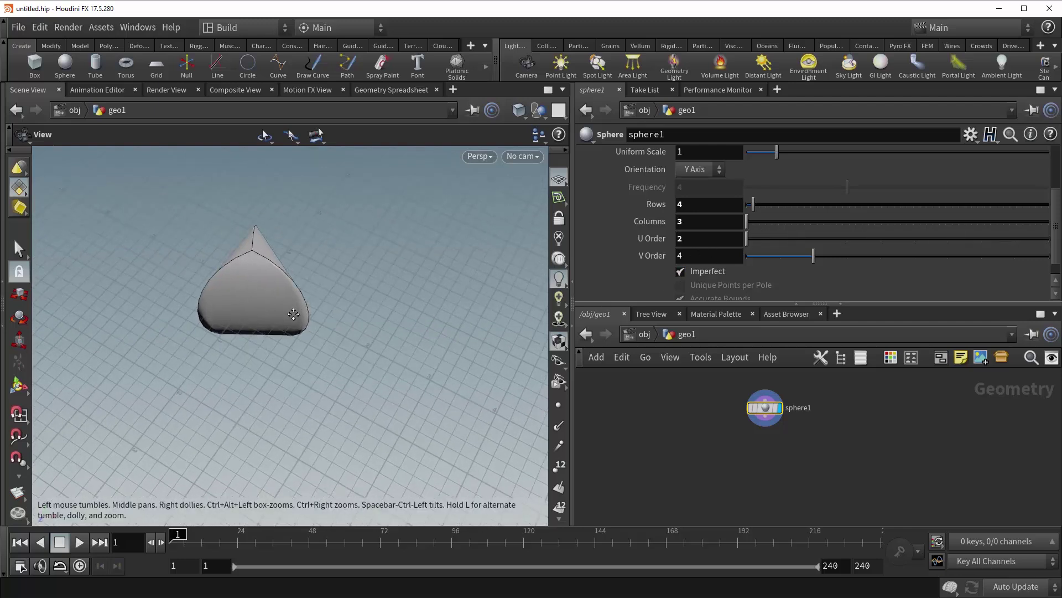
left_click(681, 272)
left_click_drag(277, 344, 421, 293)
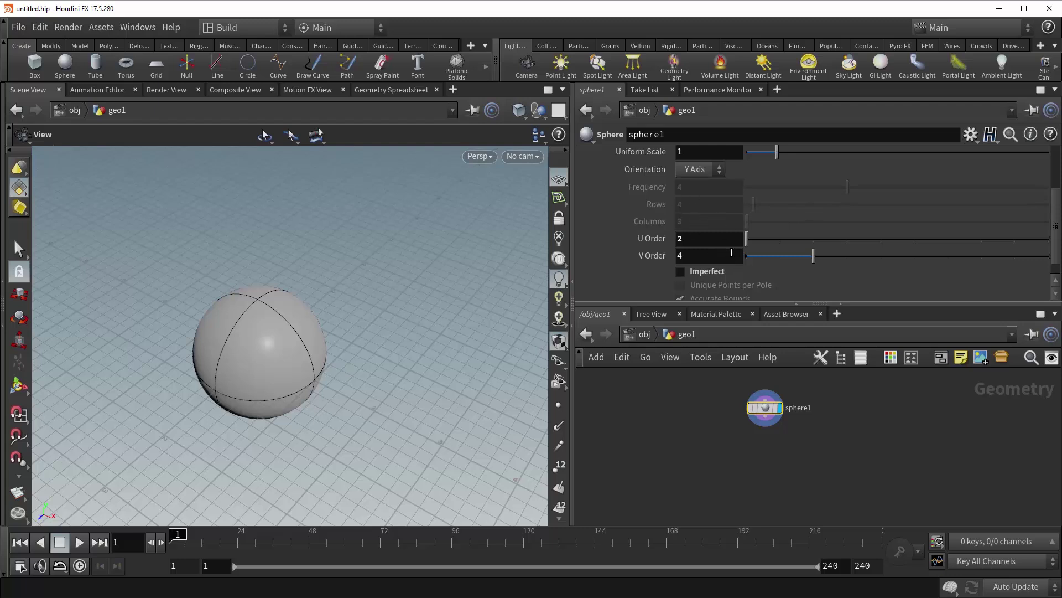
- Set the sphere's primitive type back to Polygon Mesh and reset its rows and columns to their defaults
left_click_drag(1054, 244, 1047, 194)
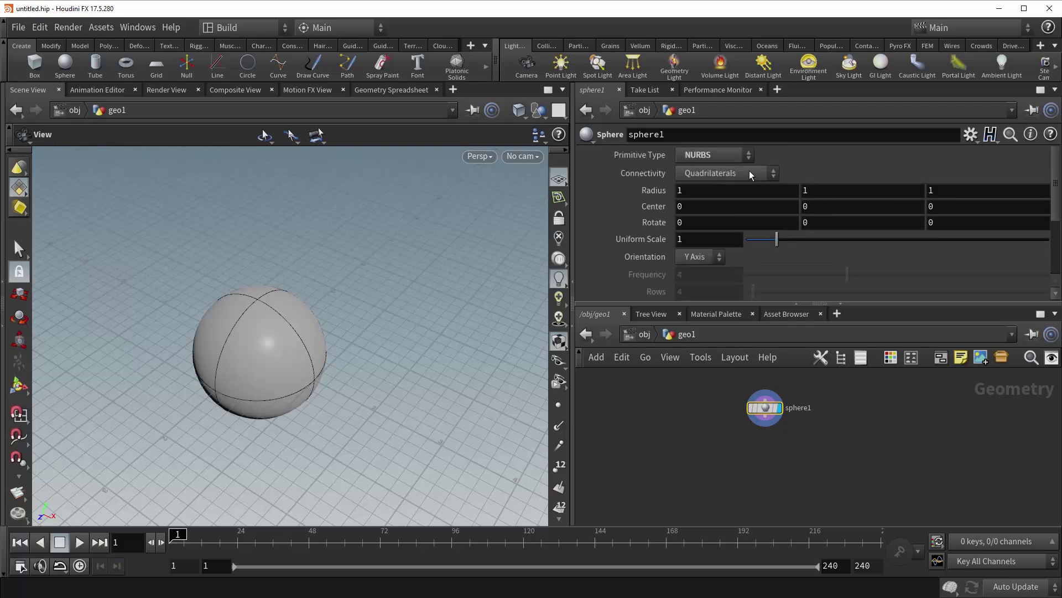
left_click(725, 154)
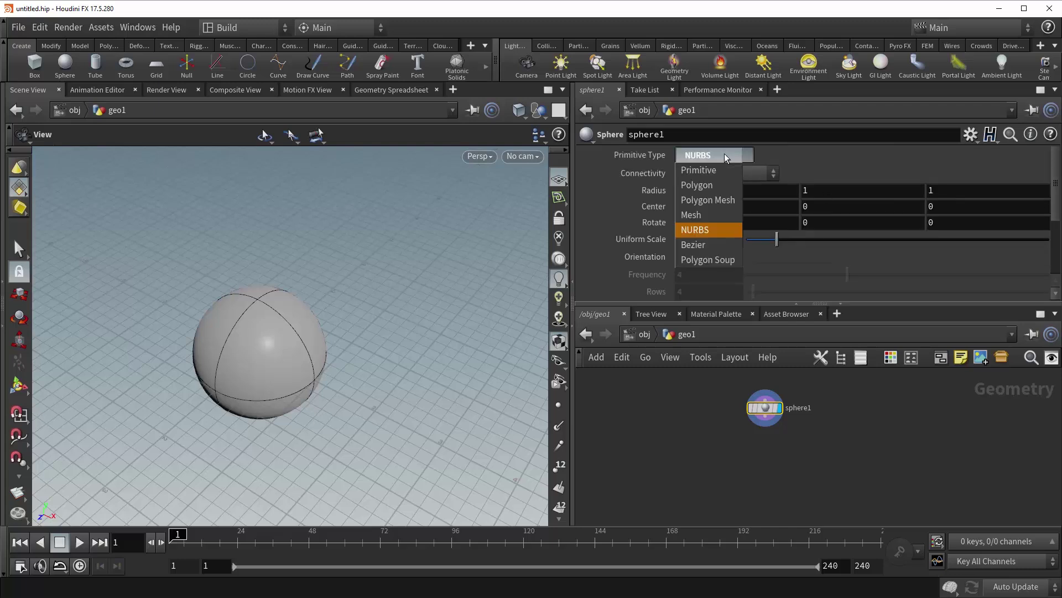
left_click(703, 206)
scroll(655, 240, "down", 3)
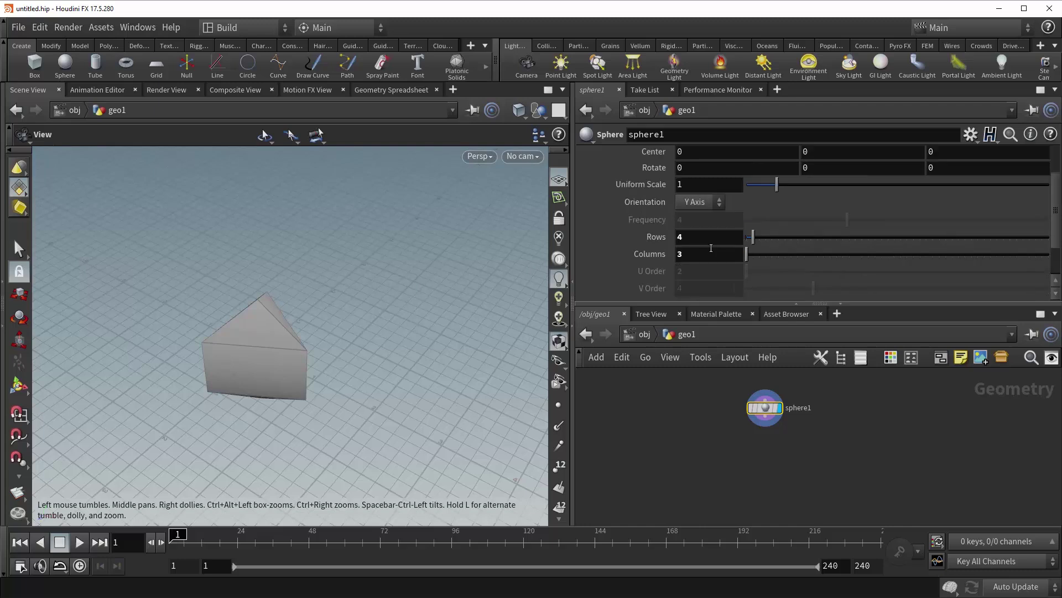
middle_click(655, 240, "ctrl")
middle_click(649, 255, "ctrl")
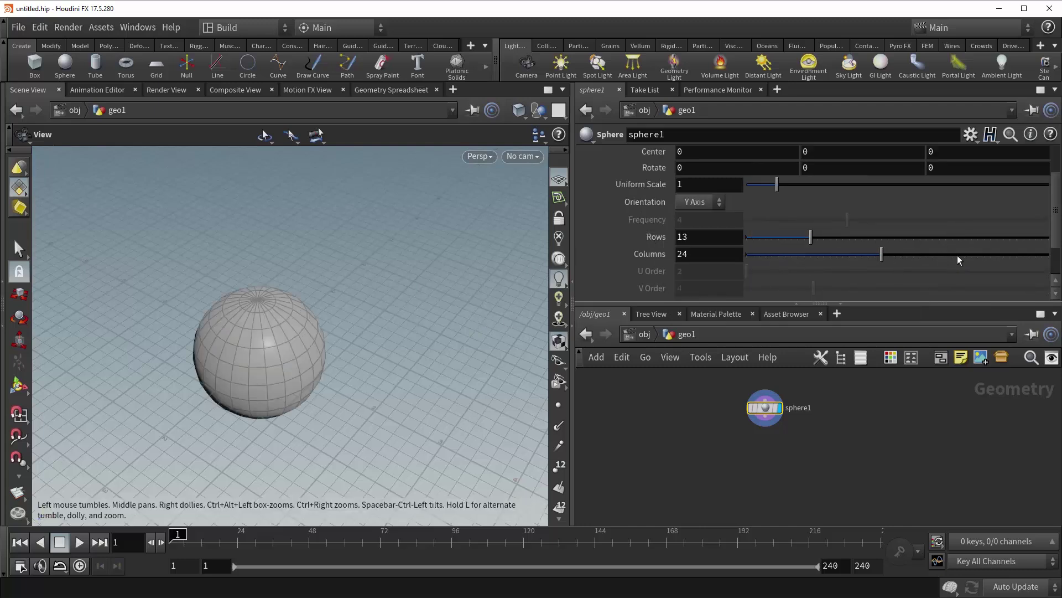
- Show the sphere's point numbers in the viewport and examine them at the top and bottom poles
left_click(559, 466)
scroll(387, 332, "up", 5)
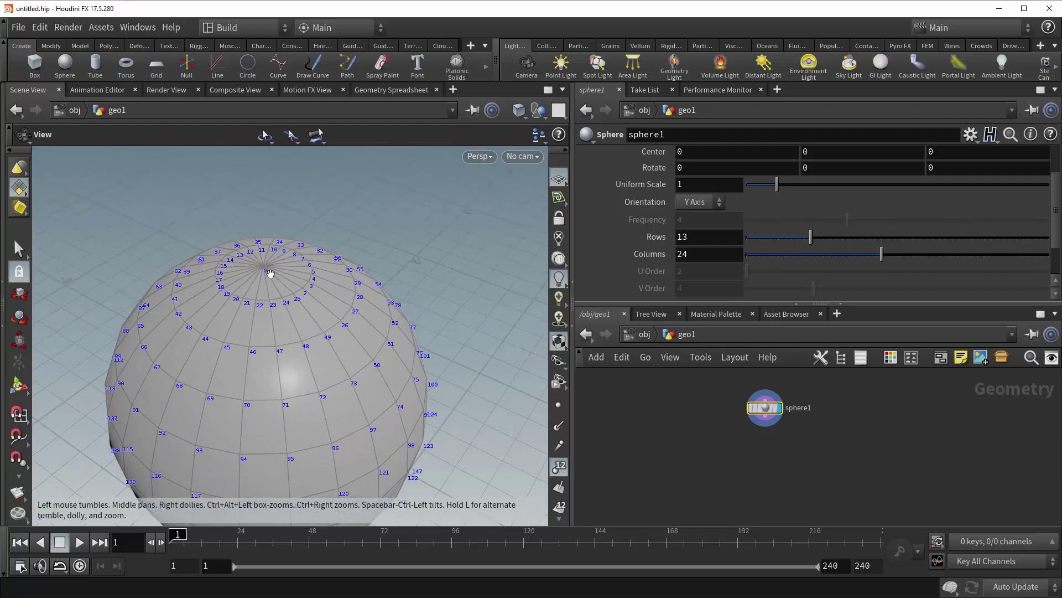
left_click_drag(287, 386, 364, 340)
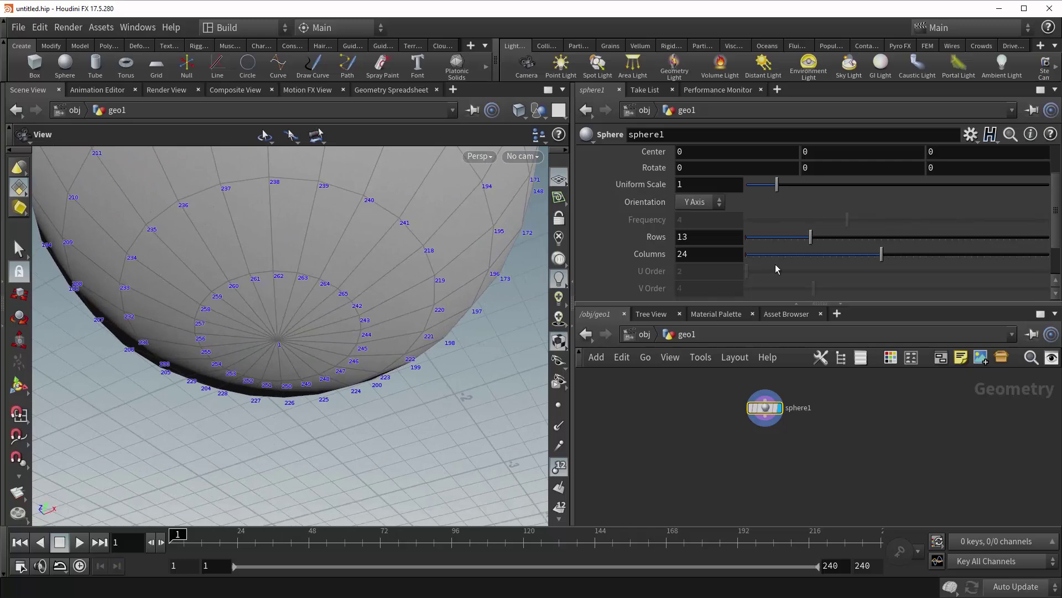
- Try Unique Points per Pole while viewing the bottom pole's point numbers closely, and turn the option back off
scroll(1053, 274, "down", 3)
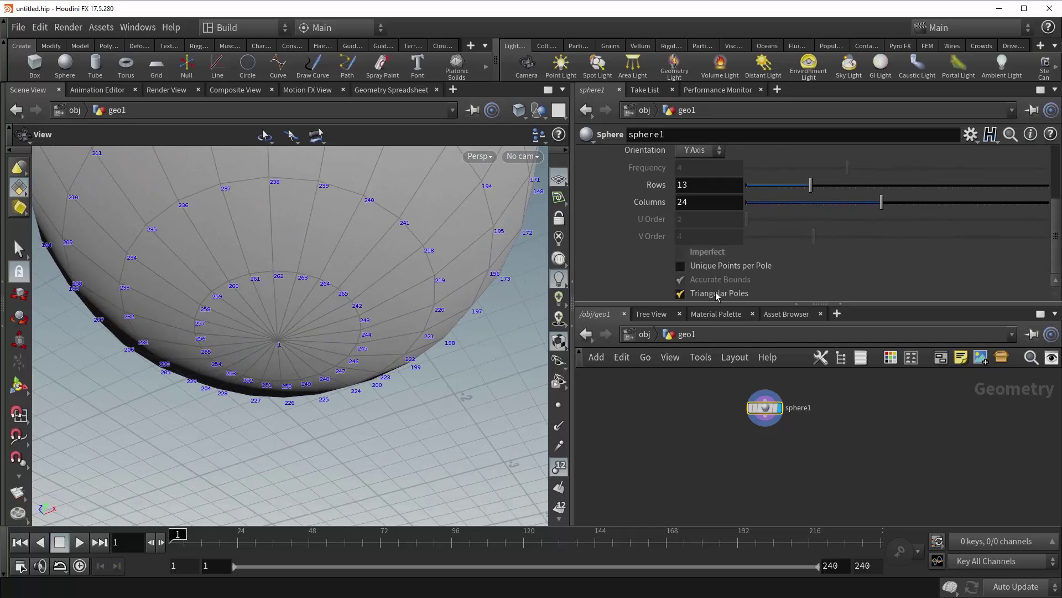
left_click(681, 266)
scroll(308, 335, "up", 3)
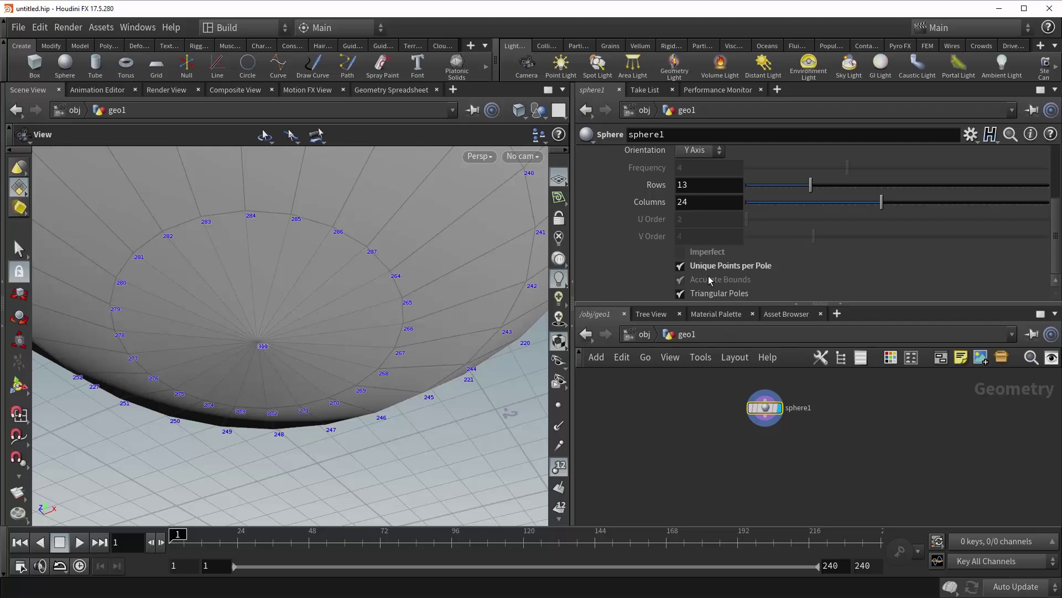
left_click(683, 268)
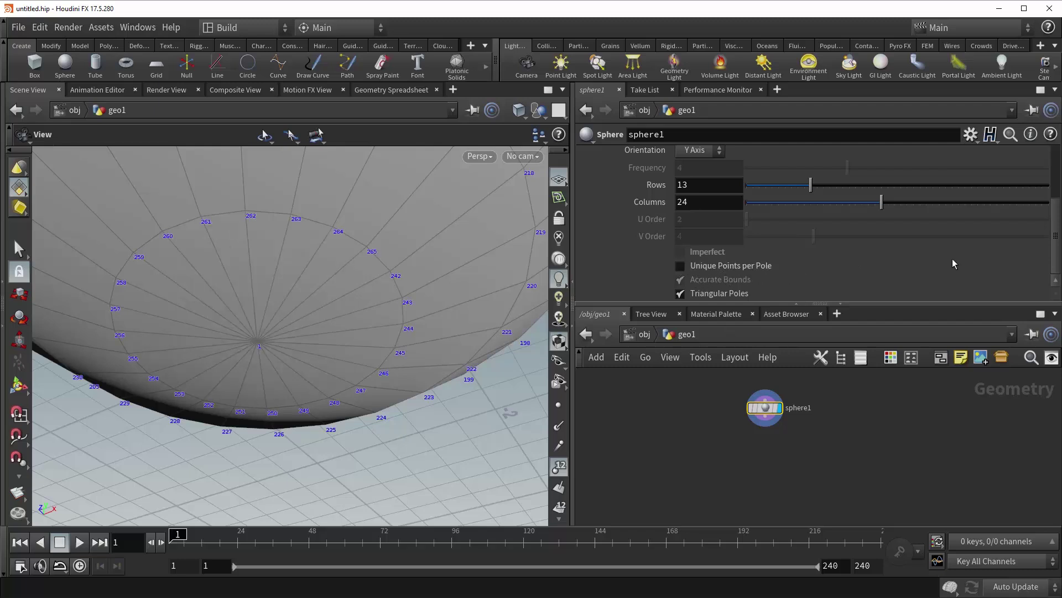
- Bring the whole sphere back into view and hide its point numbers
left_click_drag(447, 224, 450, 317)
right_click_drag(451, 318, 404, 264)
left_click_drag(403, 264, 397, 415)
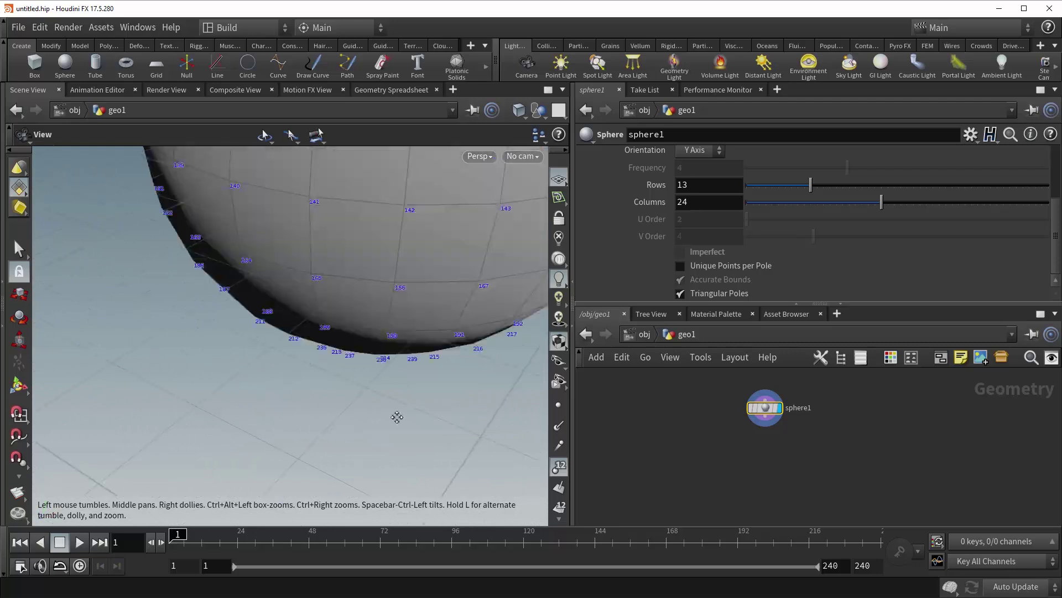
right_click_drag(397, 415, 409, 215)
middle_click_drag(409, 215, 372, 368)
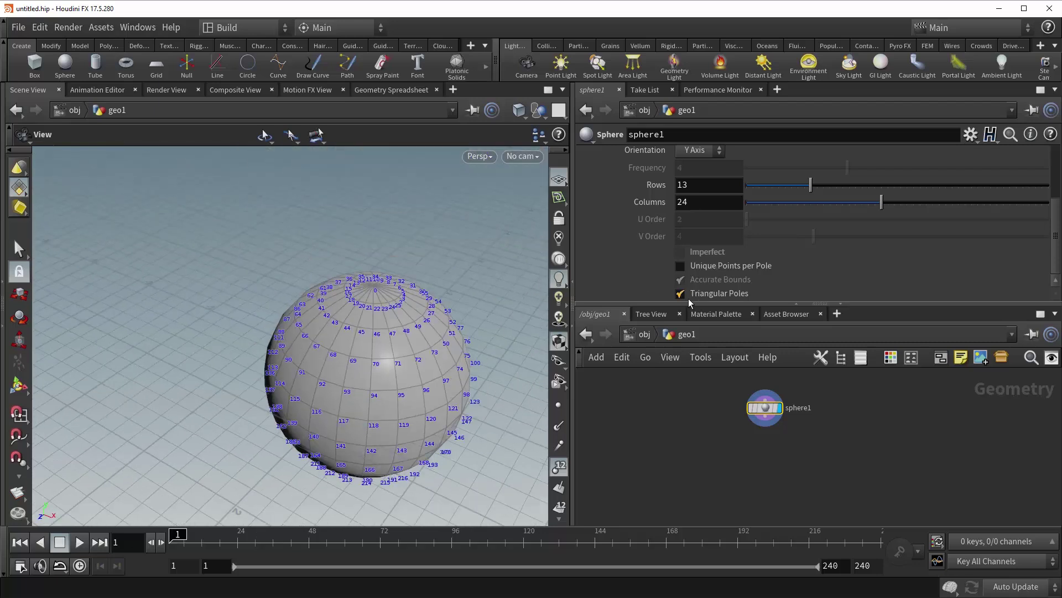
mouse_move(690, 302)
left_click(559, 466)
left_click_drag(393, 330, 932, 275)
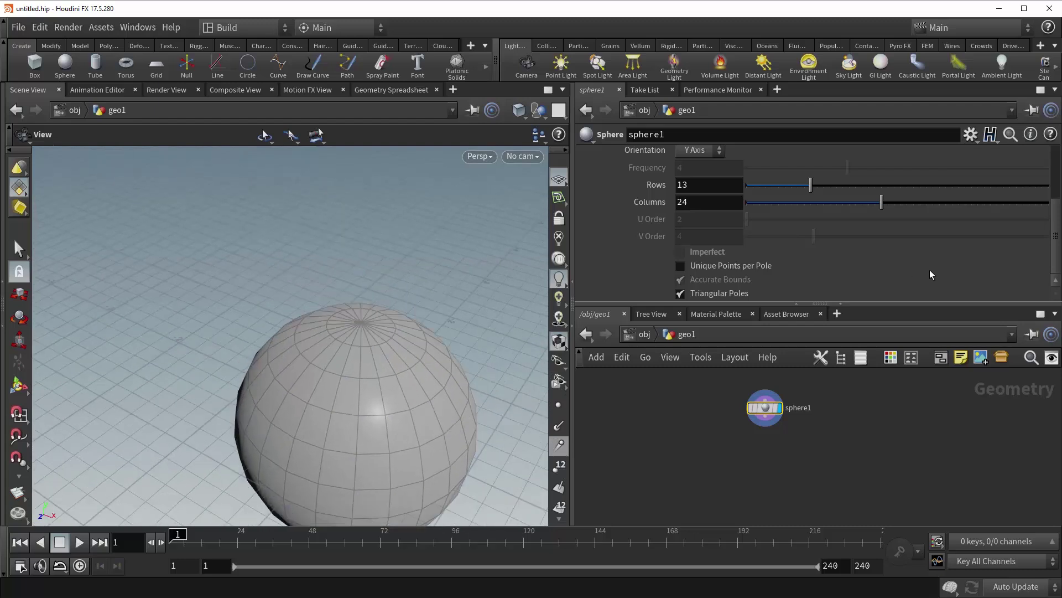
- Show the sphere's primitive numbers with the top pole viewed up close
left_click_drag(1053, 250, 1050, 186)
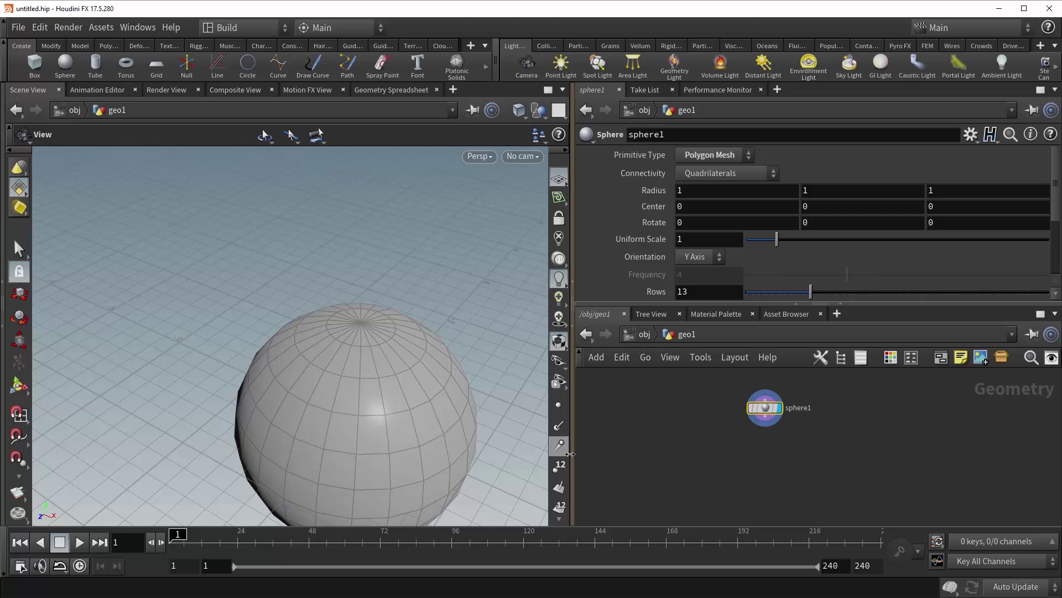
right_click_drag(387, 333, 548, 335)
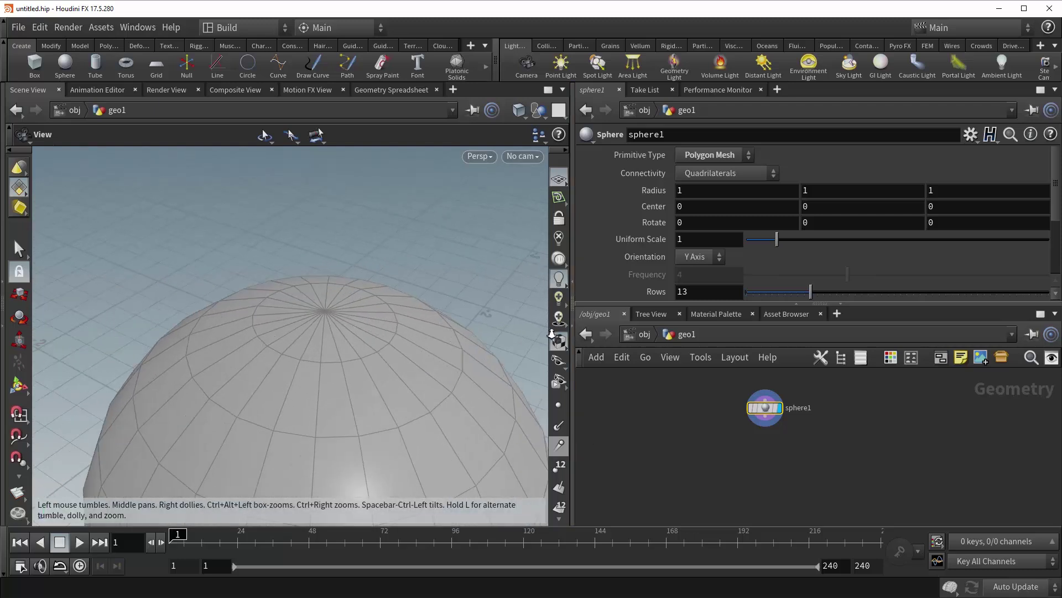
left_click_drag(354, 327, 348, 351)
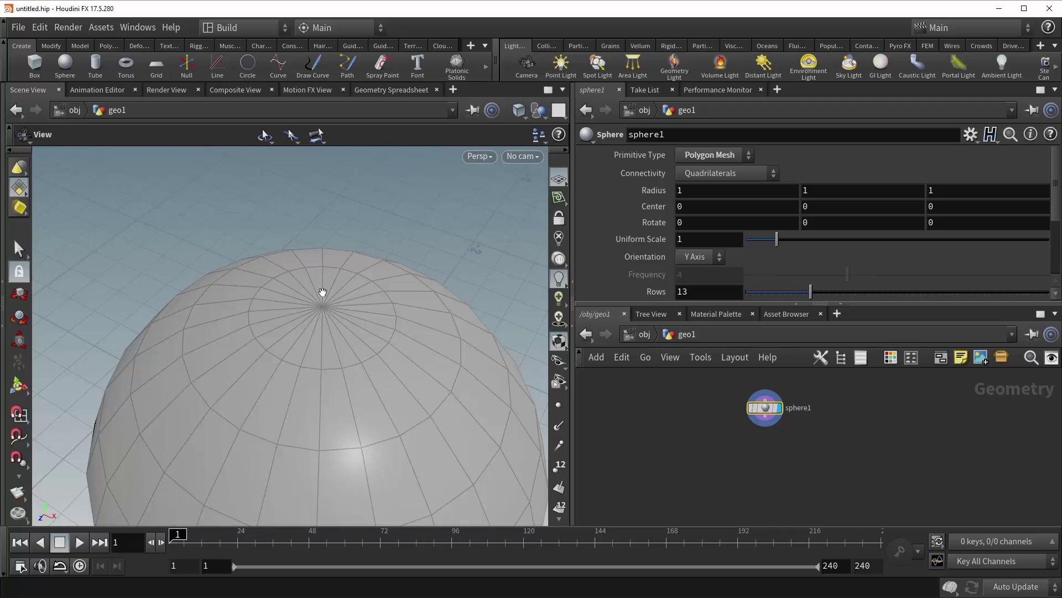
left_click(560, 506)
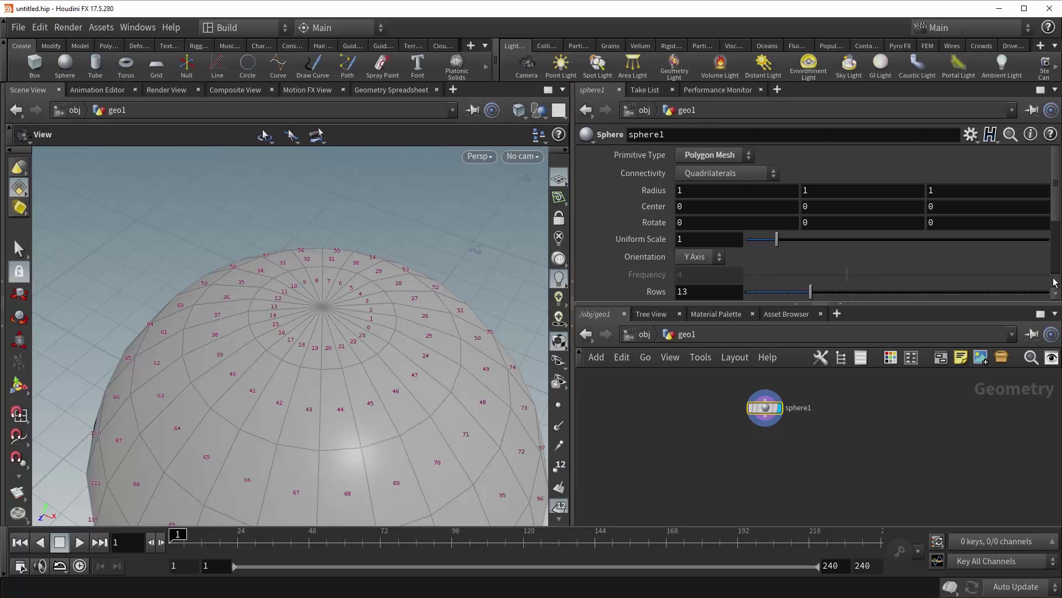
- Toggle Triangular Poles off and on to compare the primitive numbers around the pole, leaving the option on
scroll(1046, 285, "down", 3)
left_click(710, 295)
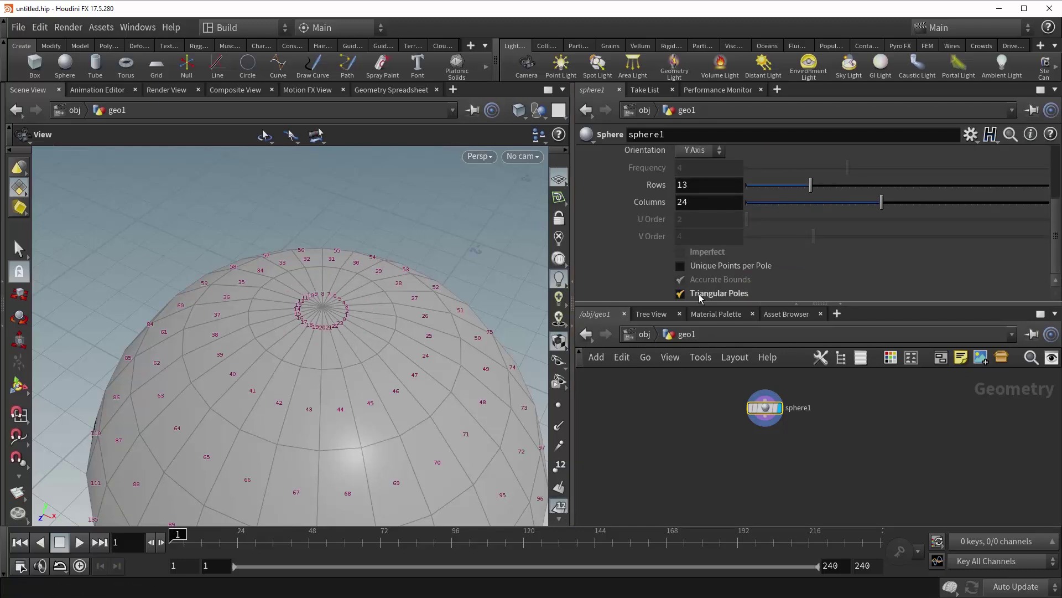
left_click(698, 298)
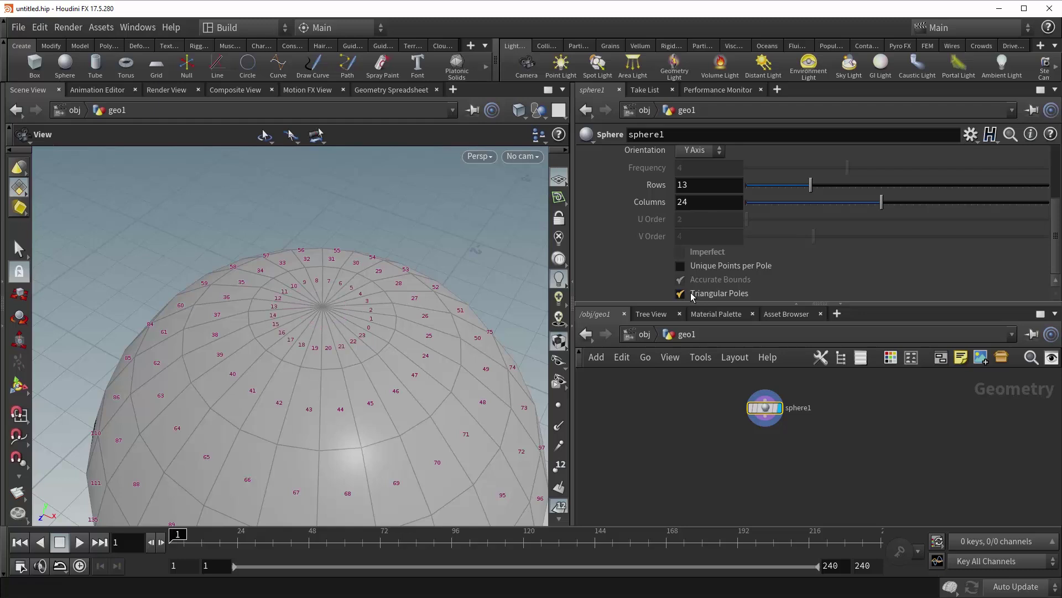
left_click(695, 296)
left_click(692, 296)
left_click(690, 296)
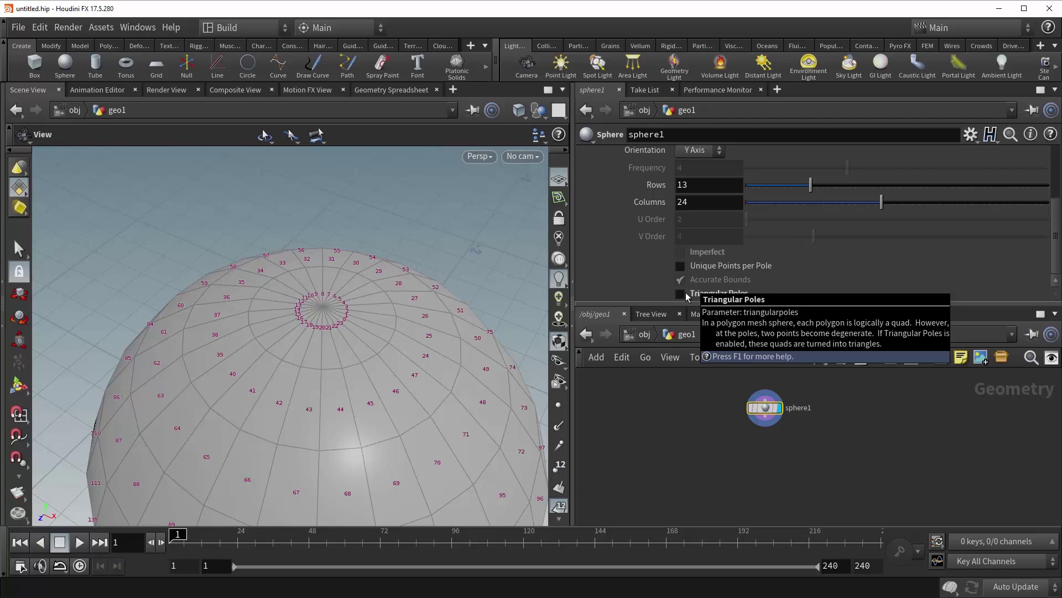
left_click(688, 297)
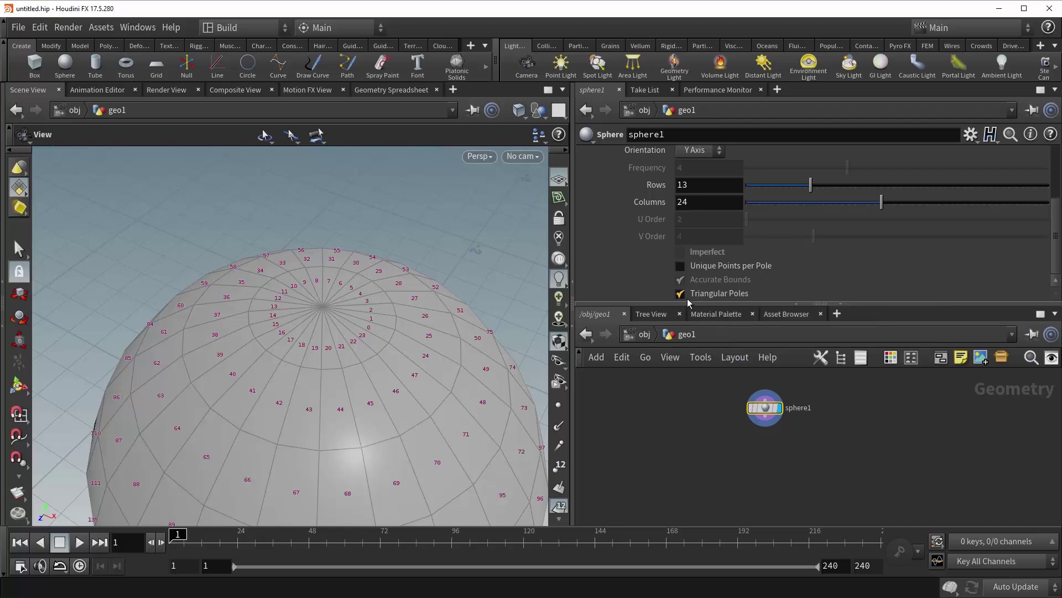
- Add a Pig Head test geometry node above the sphere node in the geometry network
middle_click_drag(885, 415, 842, 486)
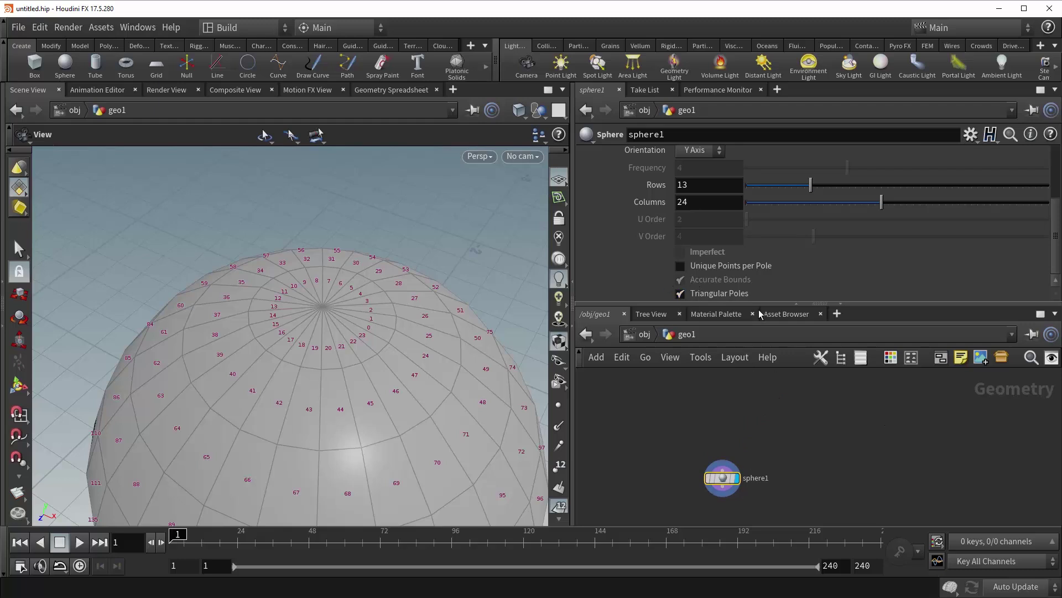
left_click(786, 415)
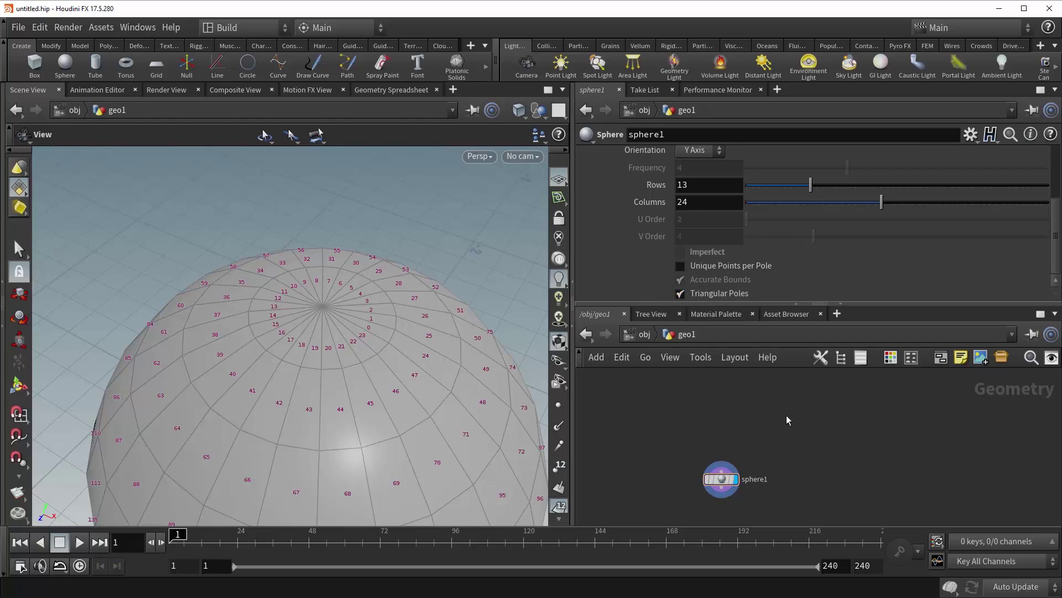
key("Tab")
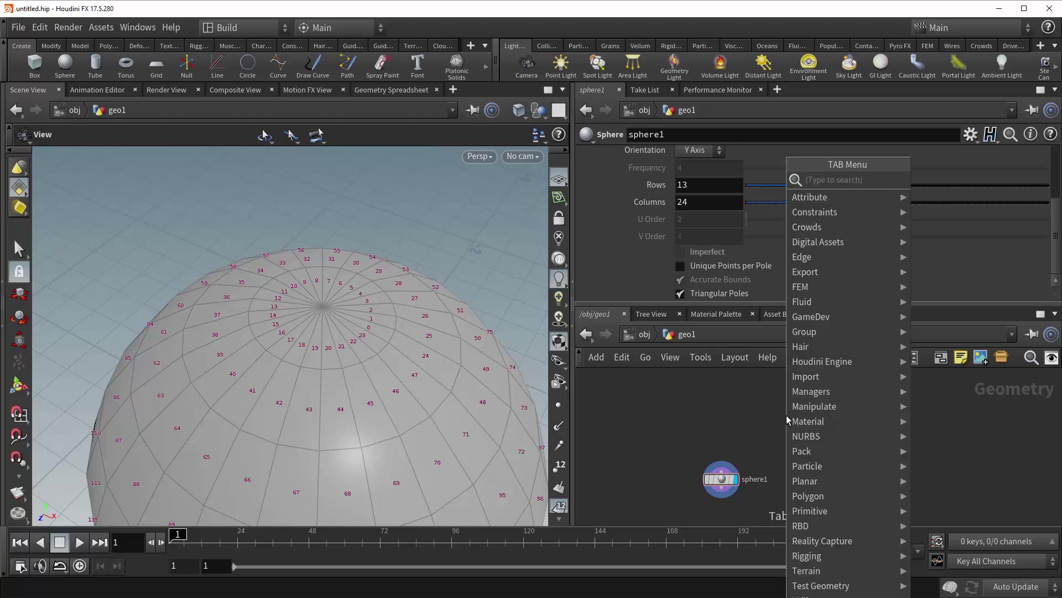
type("pig")
key("Return")
left_click(785, 415)
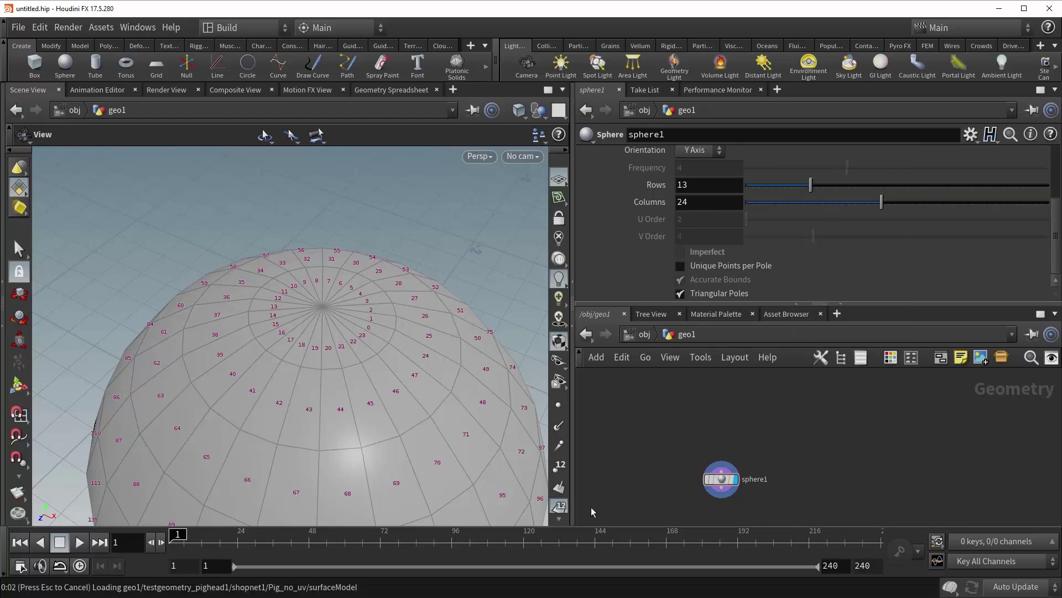
- Hide the primitive numbers and connect the pig head's output to the sphere node's input
left_click(561, 508)
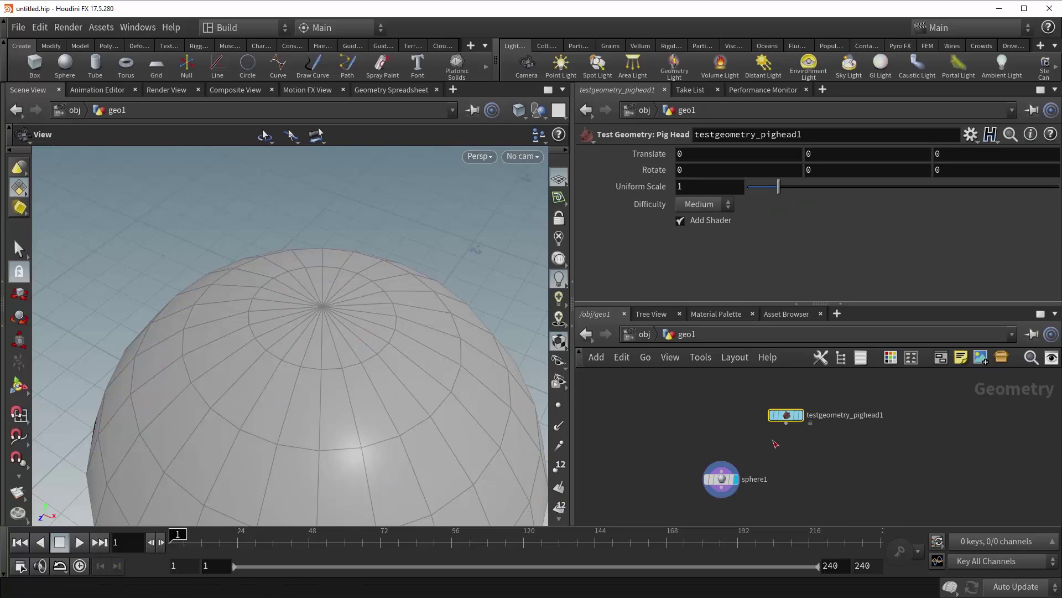
left_click_drag(786, 423, 727, 484)
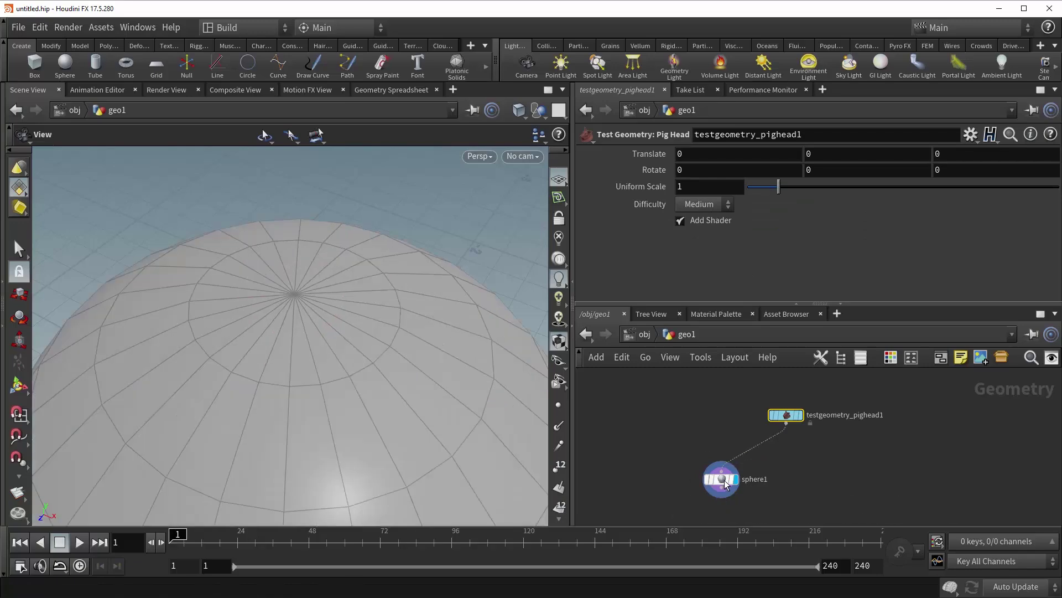
- Display the pig head with the sphere templated as a wireframe around it, viewing both whole from the side
left_click(800, 415)
left_click_drag(377, 391, 394, 289)
right_click_drag(393, 290, 408, 401)
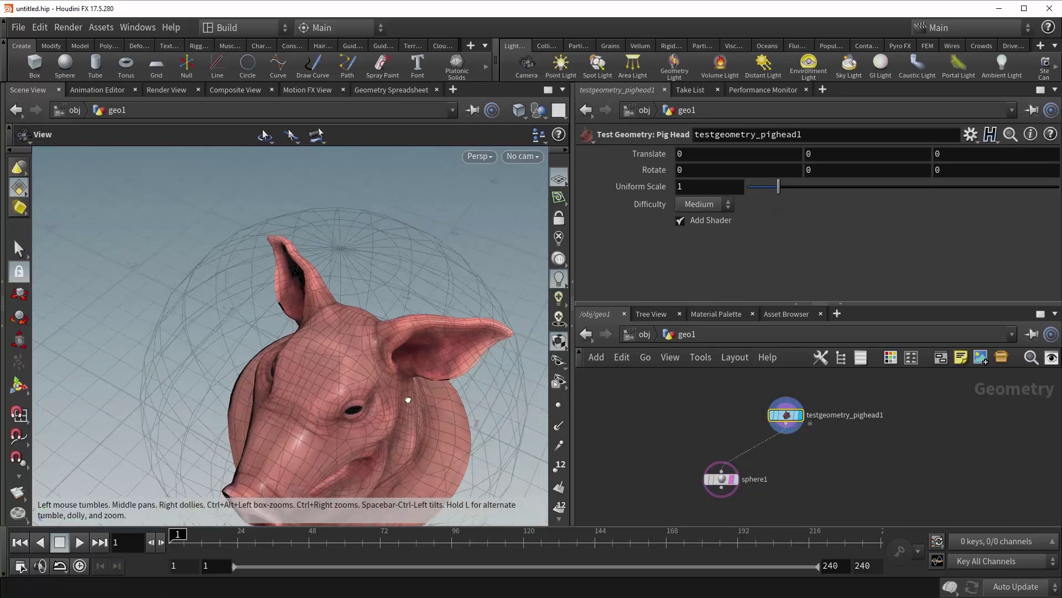
left_click_drag(408, 400, 444, 315)
right_click_drag(444, 315, 344, 392)
left_click_drag(408, 351, 354, 339)
- Toggle the sphere's Accurate Bounds off and back on, comparing its fit around the pig head from the front, above and side
left_click(721, 479)
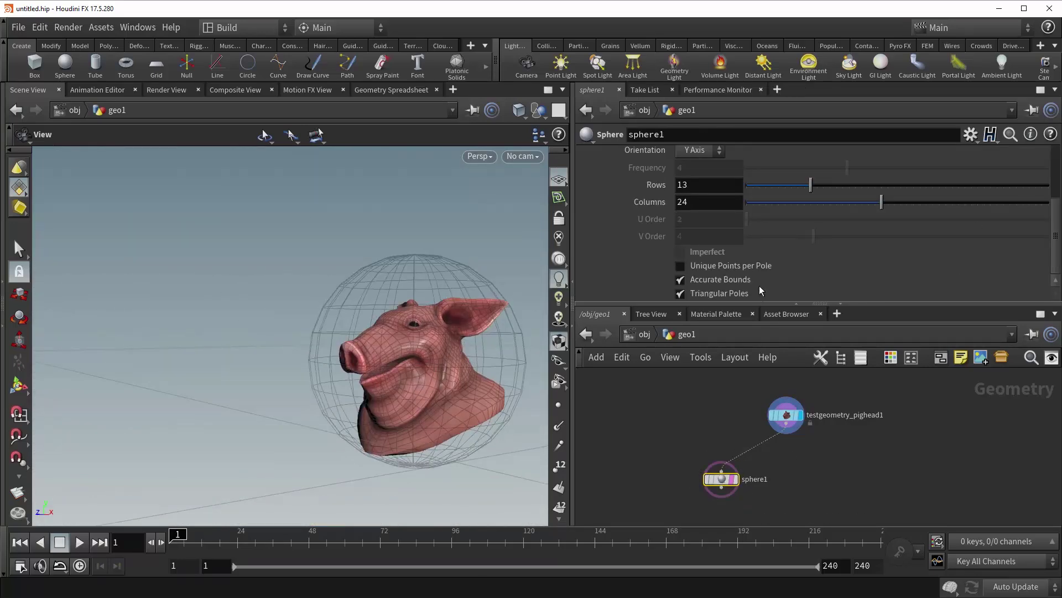
left_click(680, 280)
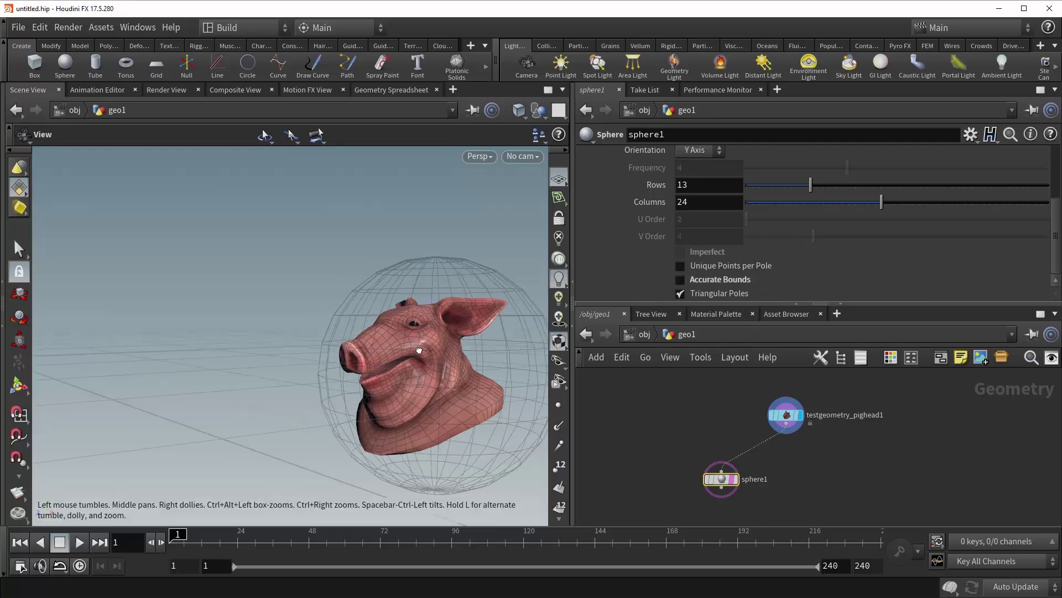
left_click_drag(375, 363, 415, 336)
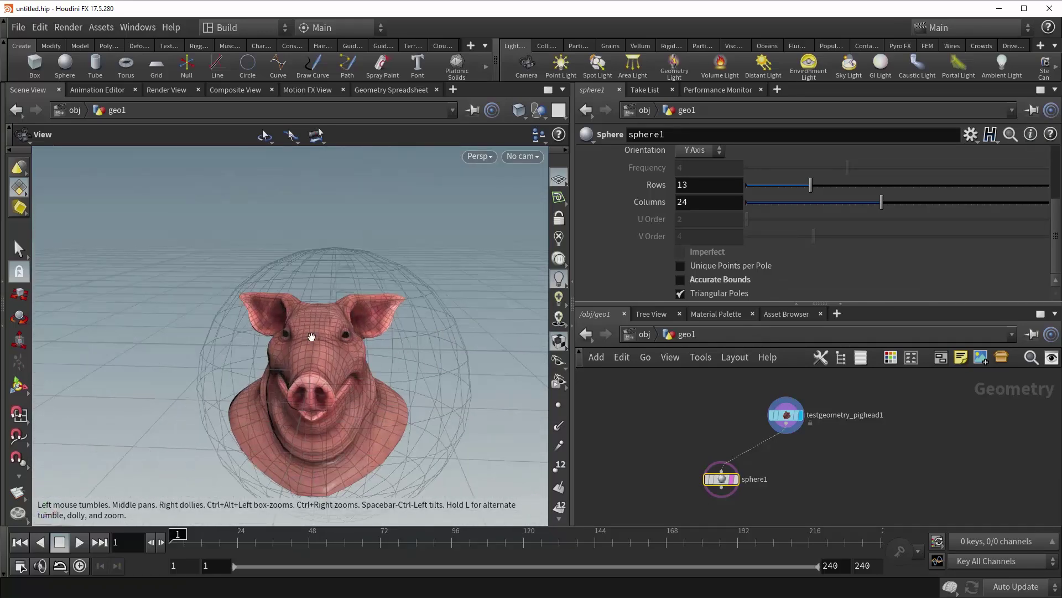
left_click_drag(310, 336, 344, 420)
left_click_drag(278, 287, 285, 365)
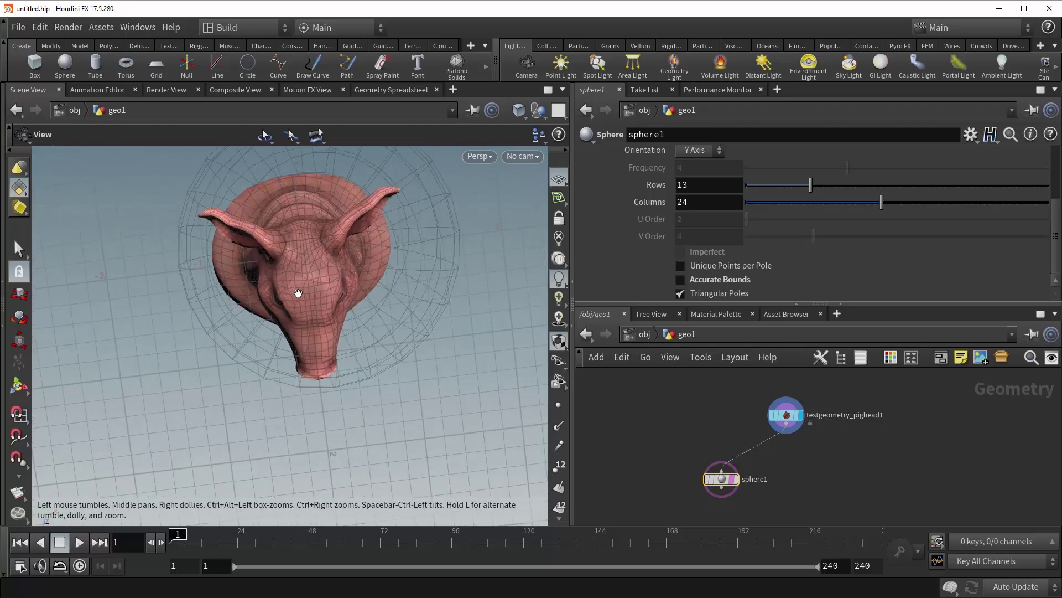
left_click_drag(346, 298, 370, 197)
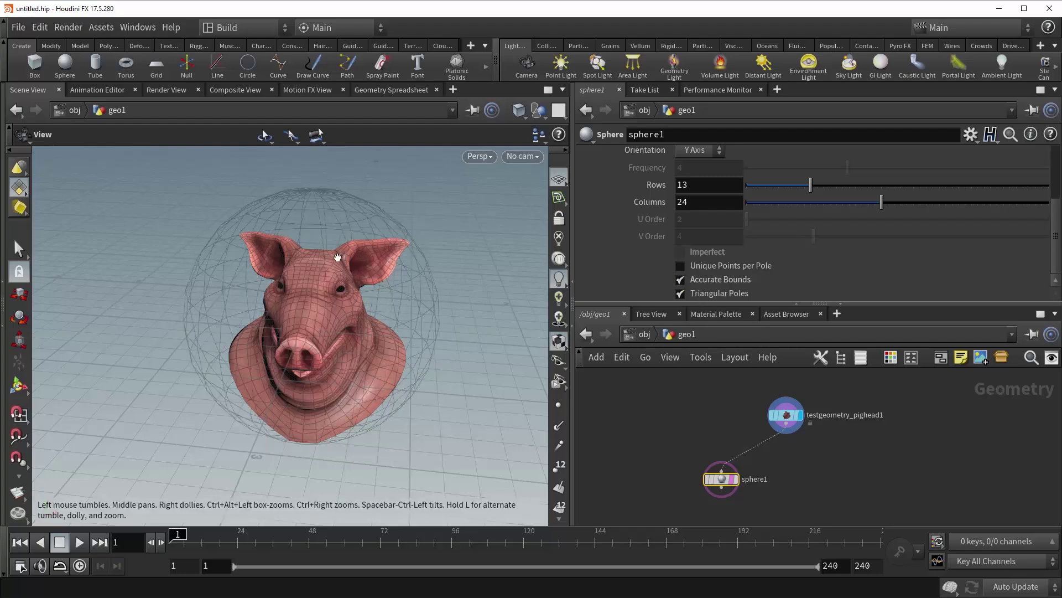
left_click_drag(344, 254, 299, 243)
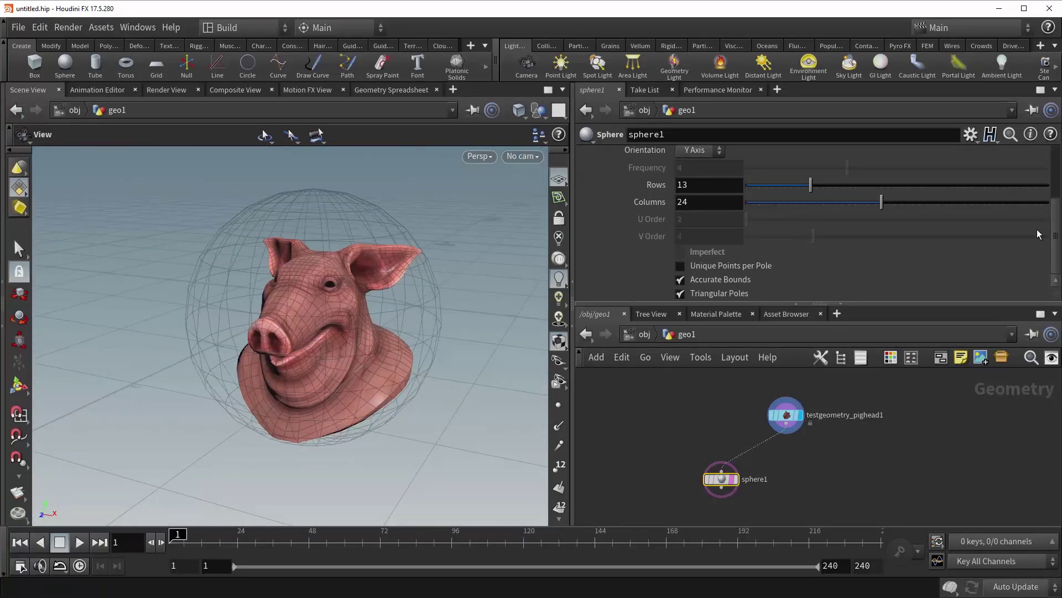